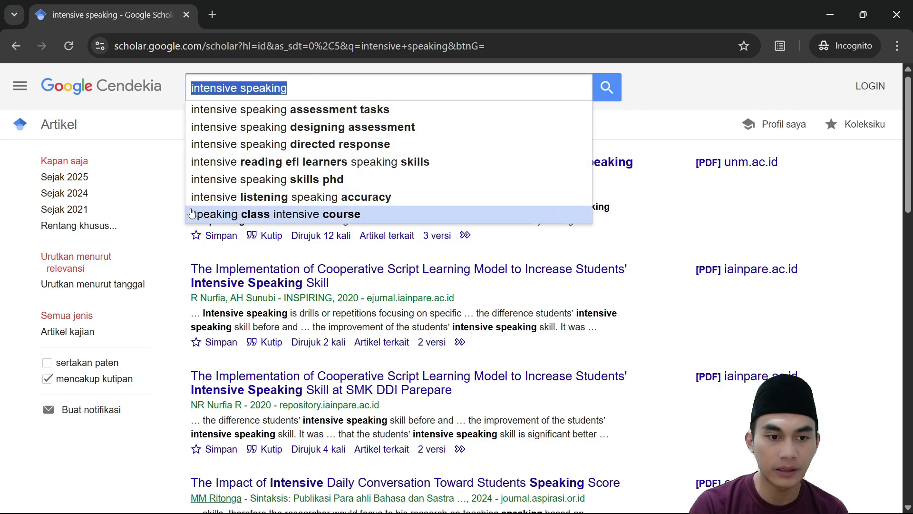
# Search Google Scholar for the exact phrase "intensive speaking" in quotation marks and look through the results.
pyautogui.click(273, 140)
pyautogui.scroll(-6, 454, 252)
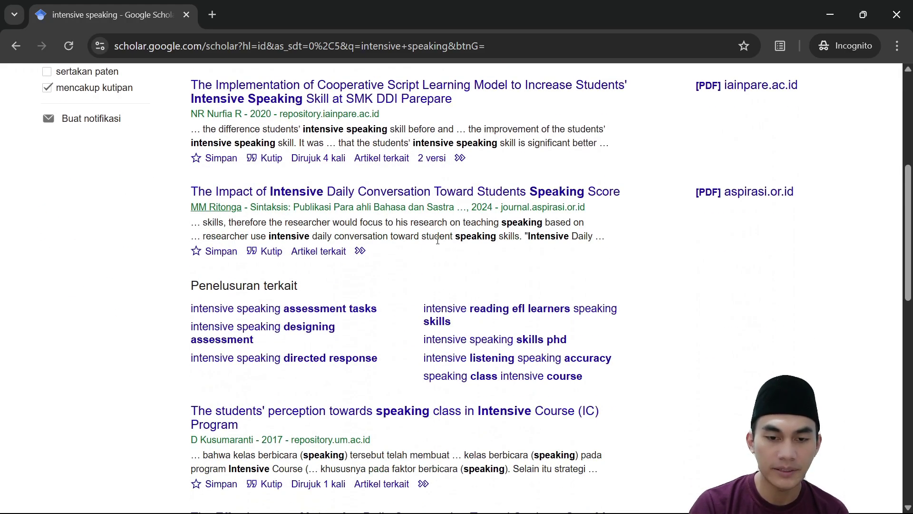
pyautogui.scroll(6, 437, 240)
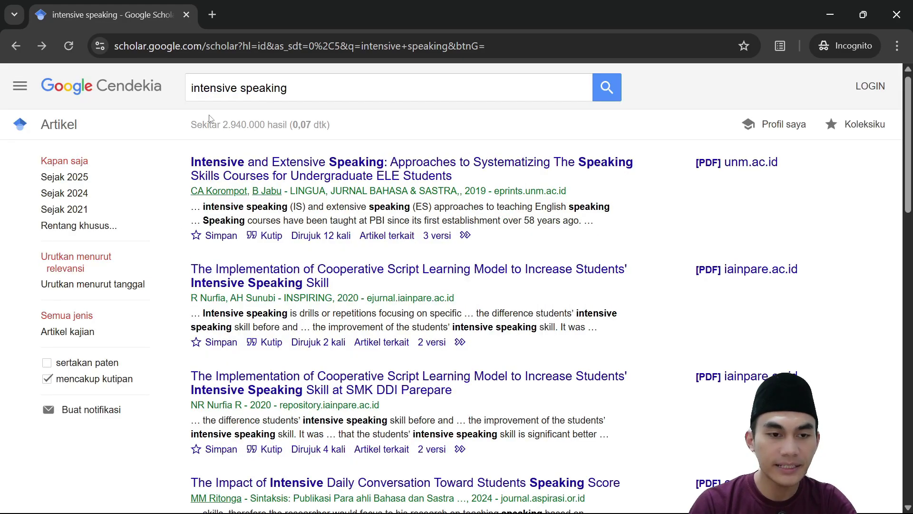
pyautogui.click(198, 87)
pyautogui.write('"')
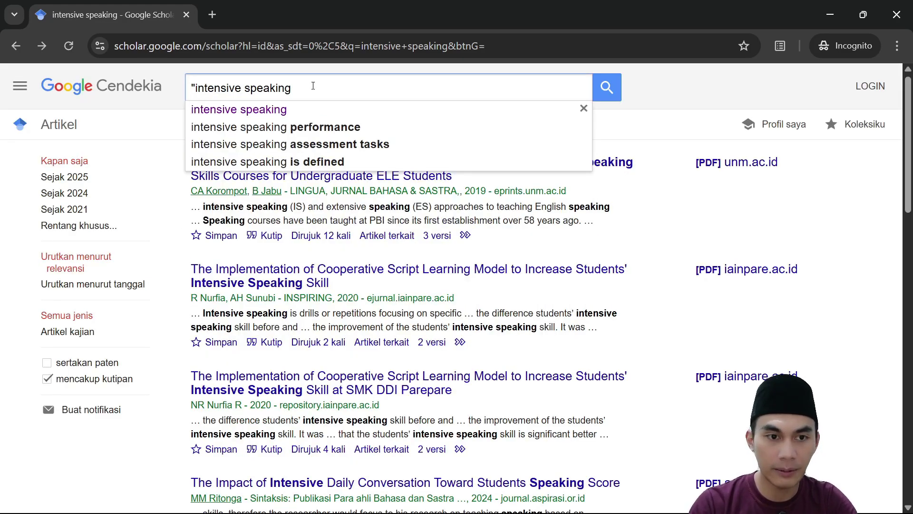
pyautogui.write('"')
pyautogui.press('Return')
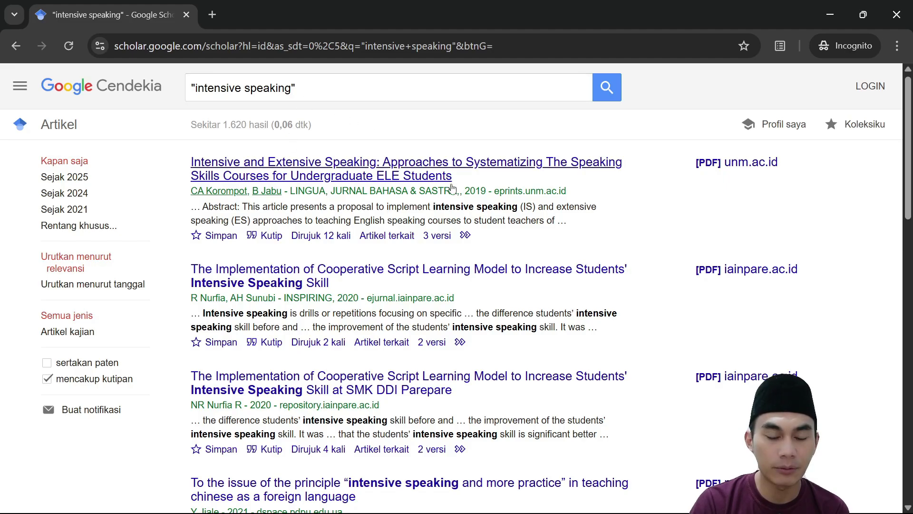
pyautogui.scroll(-3, 452, 194)
pyautogui.scroll(-4, 452, 195)
pyautogui.scroll(-4, 342, 280)
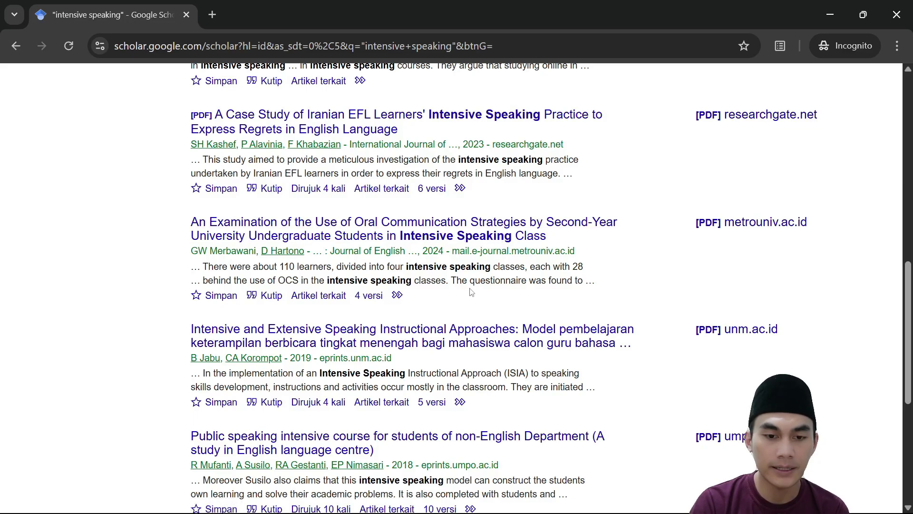
pyautogui.scroll(8, 441, 265)
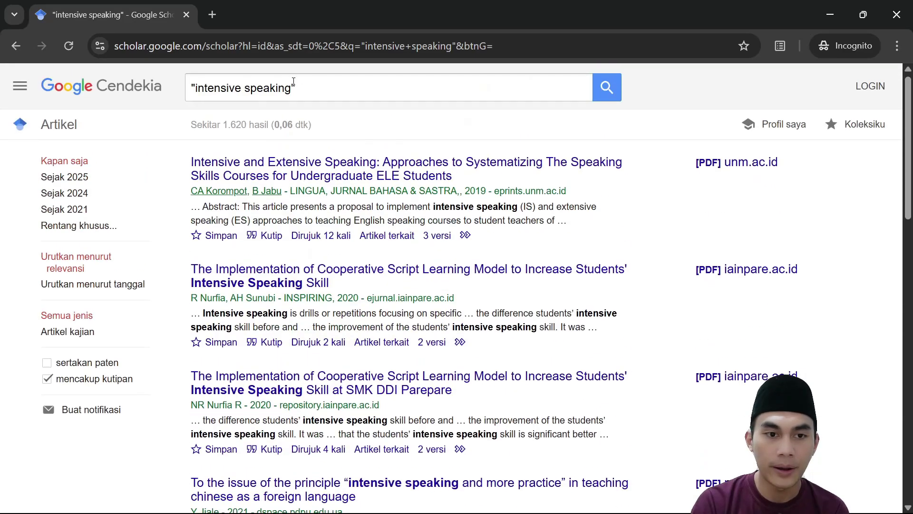
# Shorten the quoted query to "speaking", run the search and look through the results.
pyautogui.moveTo(245, 88); pyautogui.dragTo(195, 89)
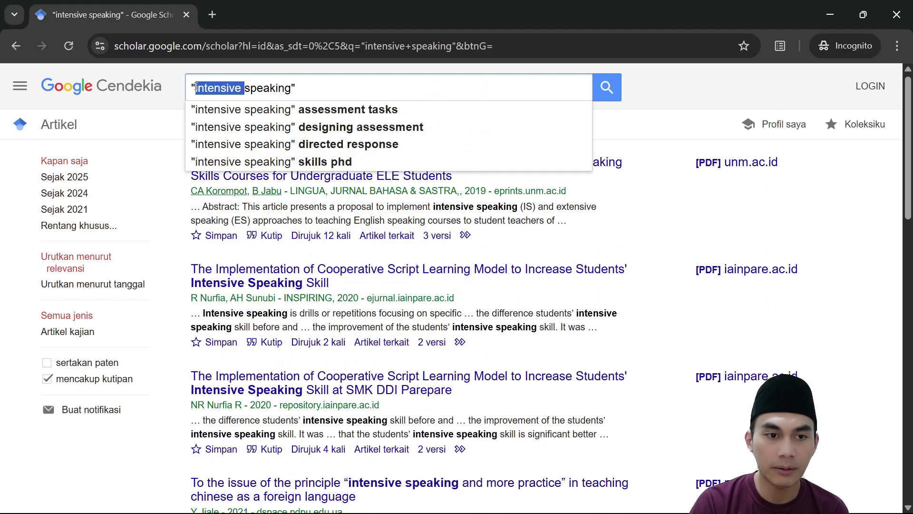
pyautogui.press('BackSpace')
pyautogui.press('Return')
pyautogui.scroll(-15, 511, 221)
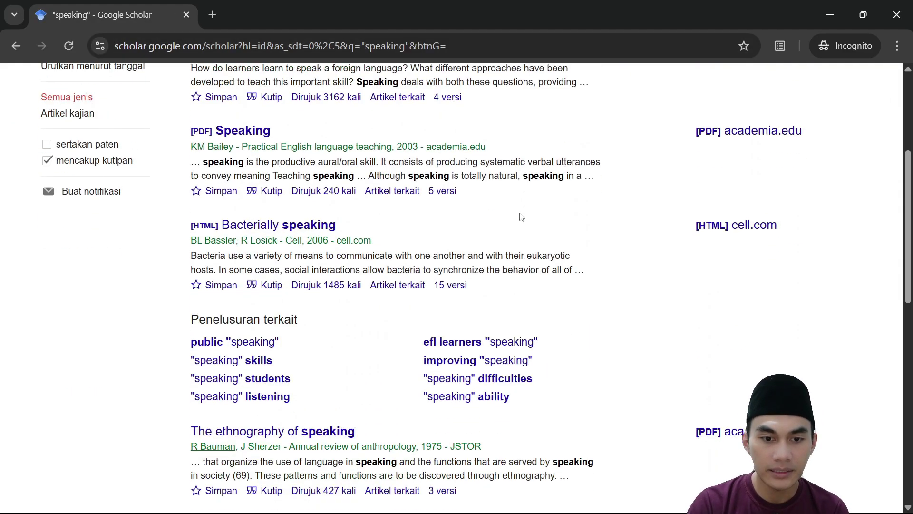
pyautogui.scroll(-9, 510, 221)
pyautogui.scroll(15, 510, 221)
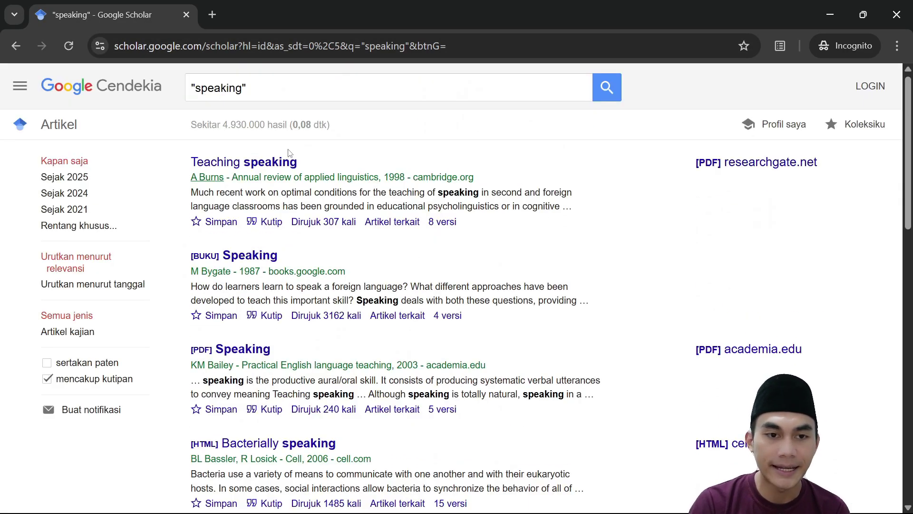
pyautogui.click(278, 91)
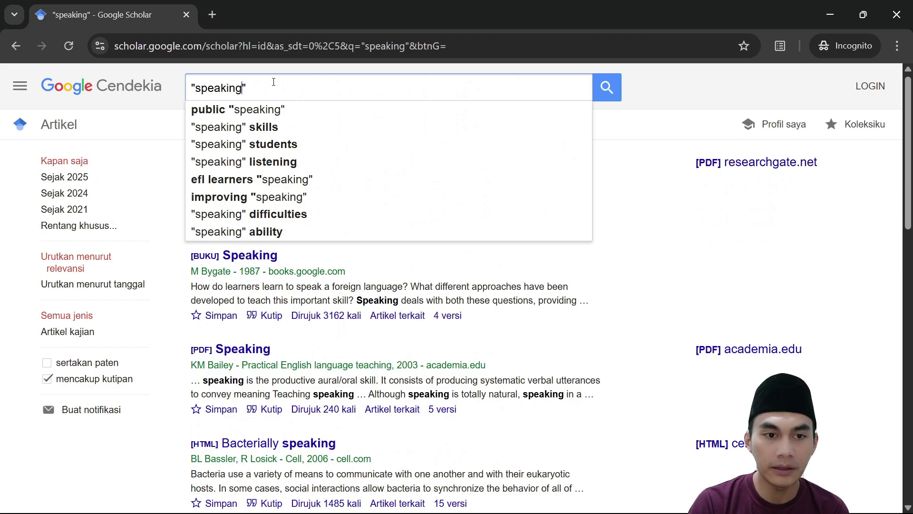
pyautogui.click(651, 196)
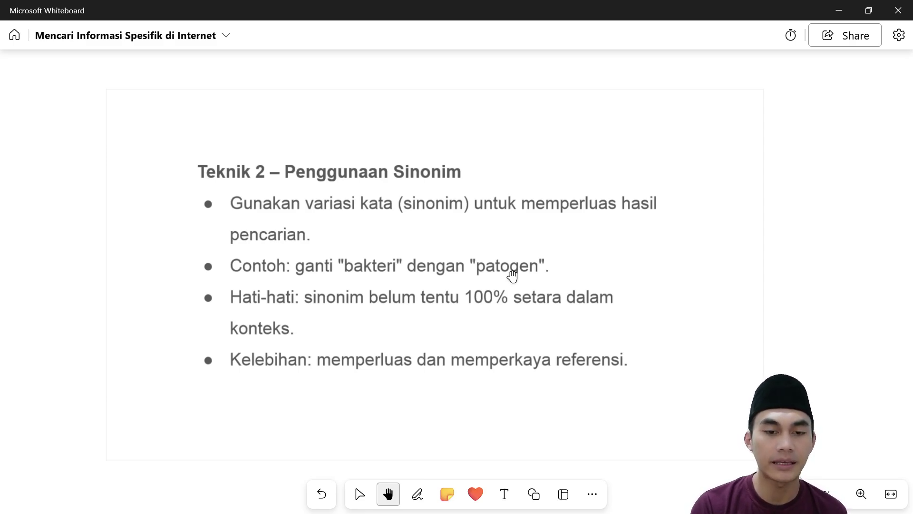
# Add the text "vocabulary = lexicon" below the last bullet of the Teknik 2 synonym slide.
pyautogui.click(449, 359)
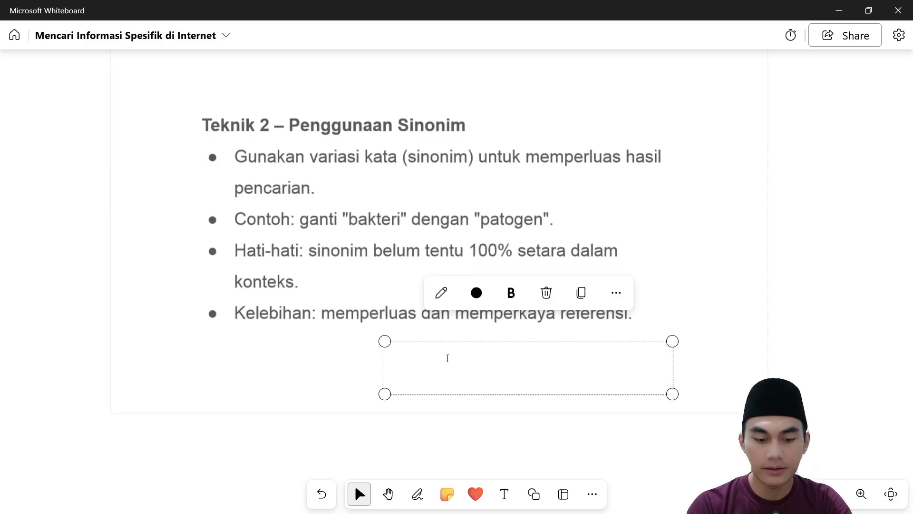
pyautogui.write('vov')
pyautogui.press('BackSpace')
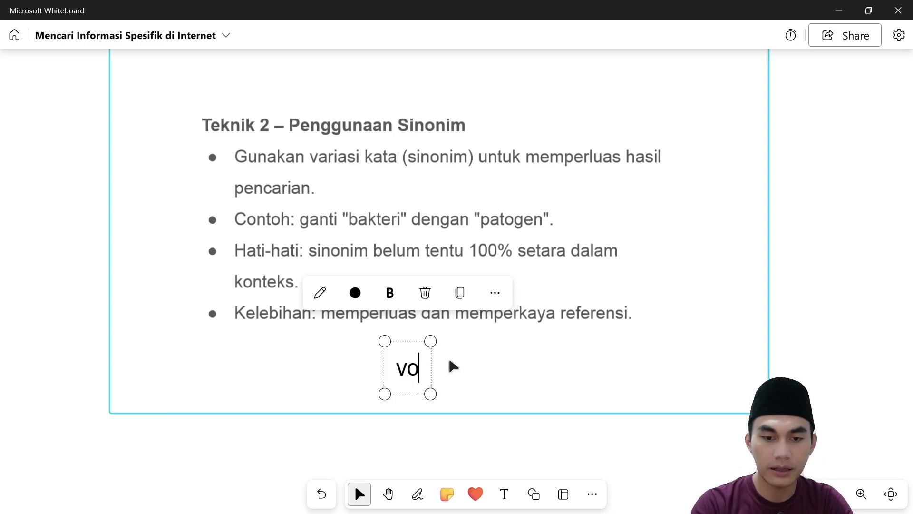
pyautogui.write('cabulary ')
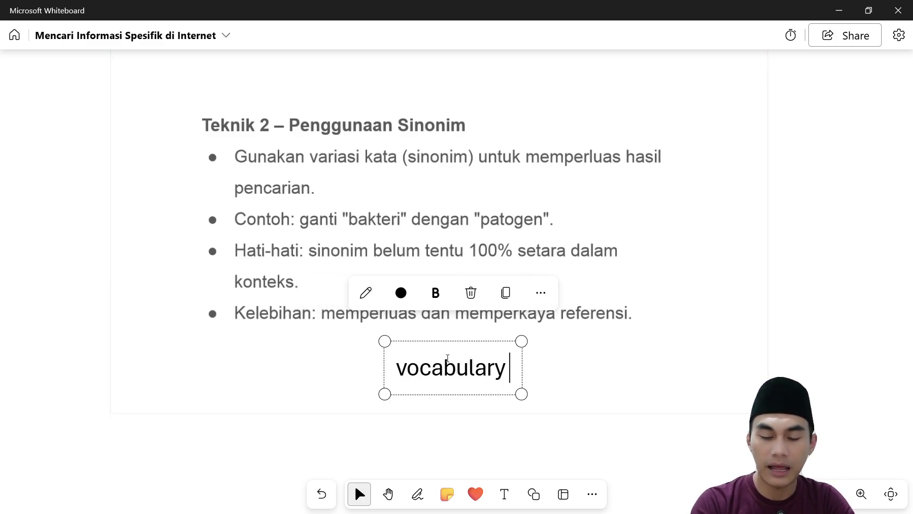
pyautogui.write('= lexi')
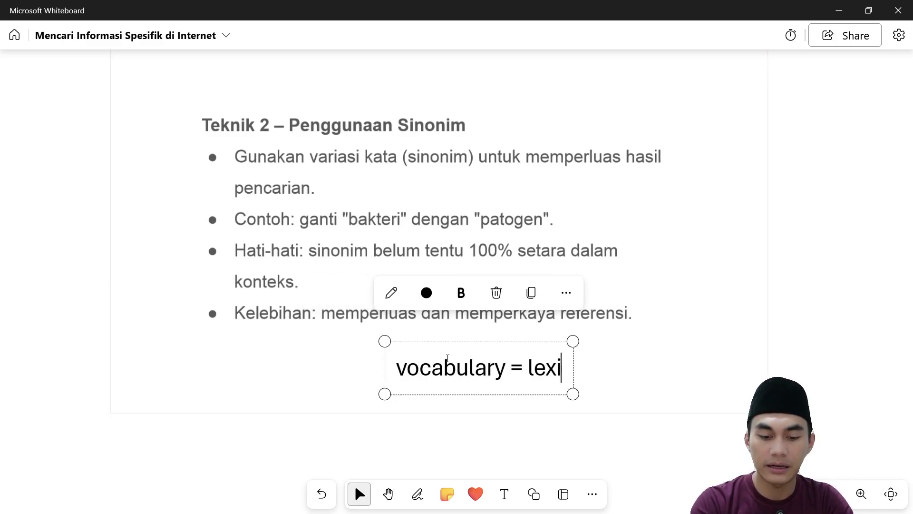
pyautogui.write('con')
pyautogui.click(567, 409)
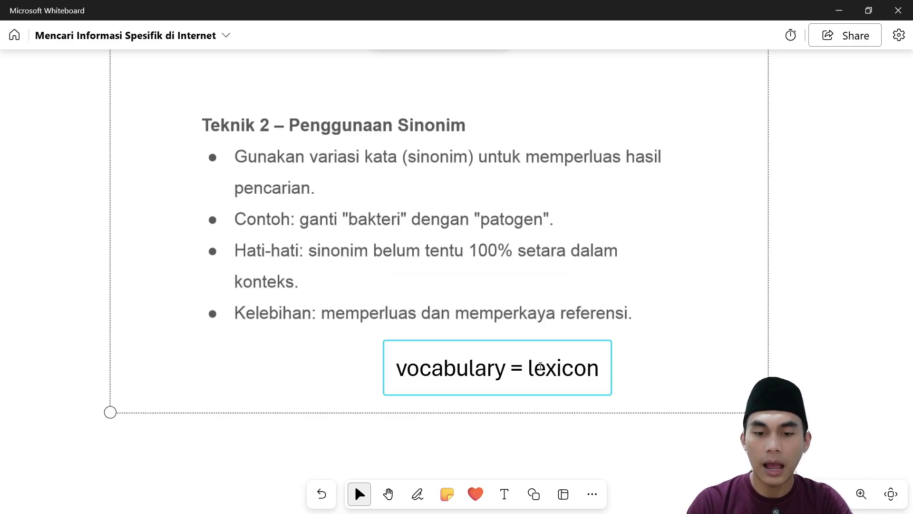
pyautogui.click(595, 369)
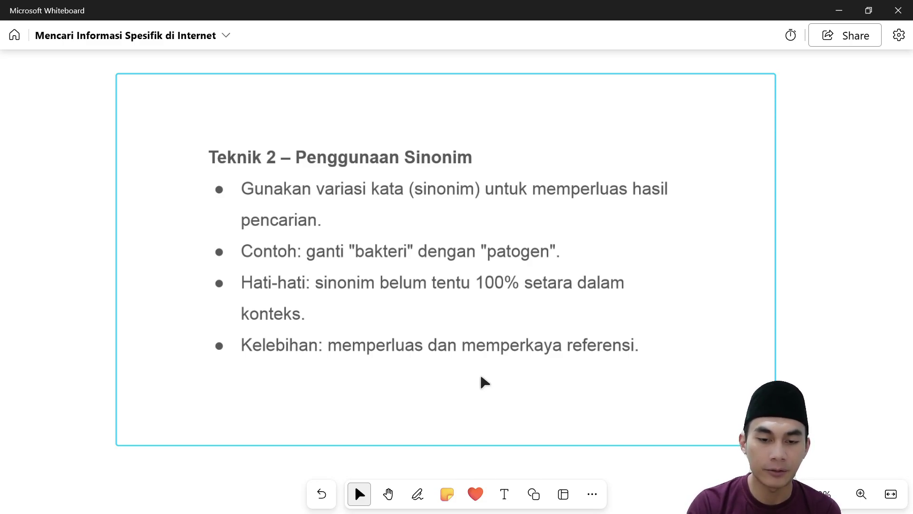
# Switch back to Google Scholar, search for the exact phrase "descriptive linguistics" with correct spelling, and continue to the second results page.
pyautogui.click(839, 10)
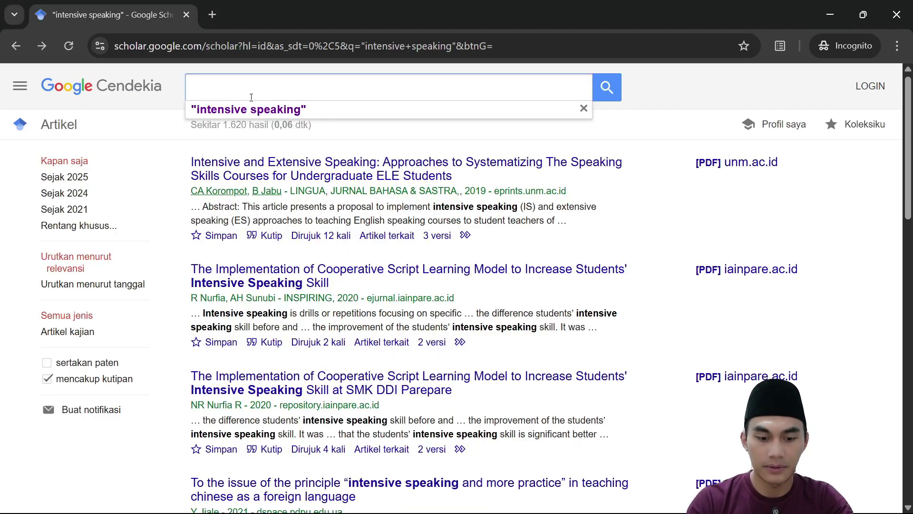
pyautogui.write('descrip')
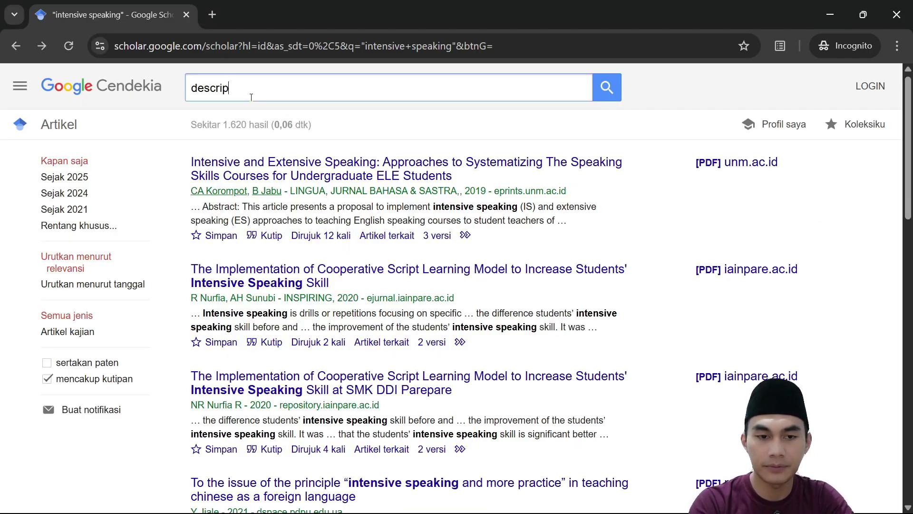
pyautogui.write('tive lingusi')
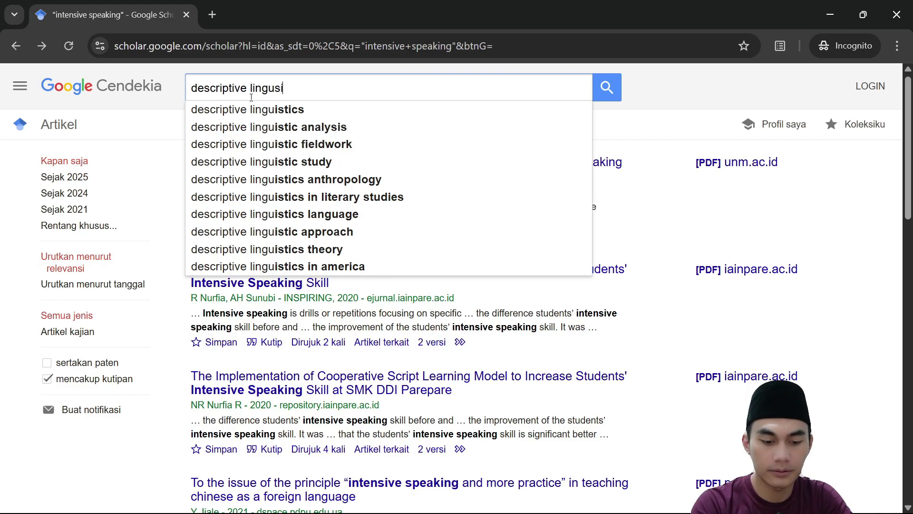
pyautogui.write('tics"')
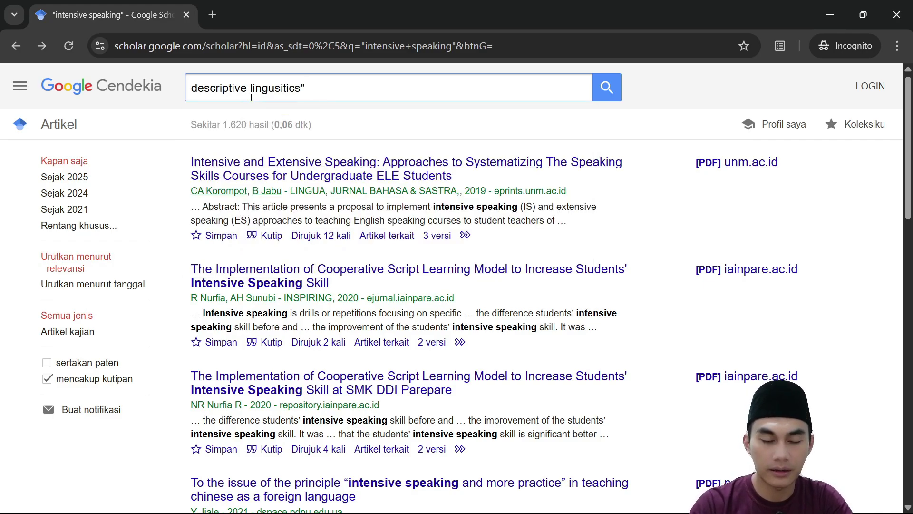
pyautogui.click(192, 88)
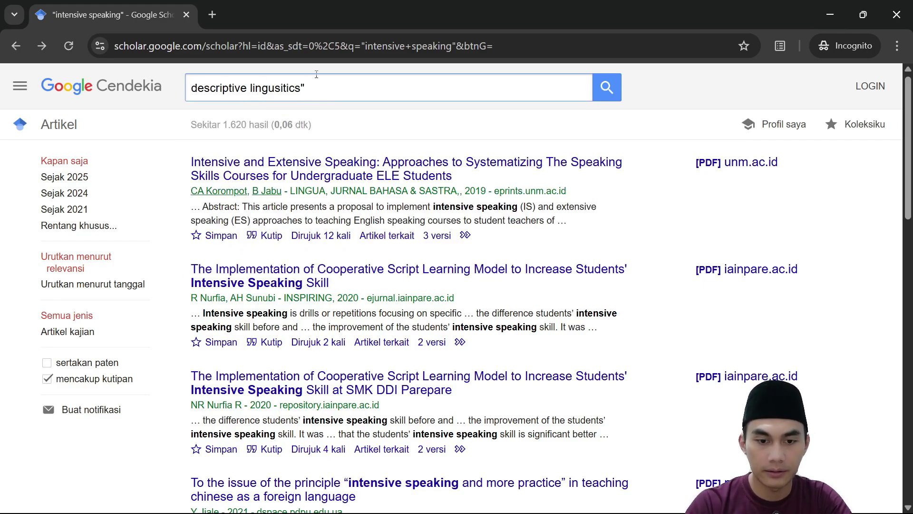
pyautogui.write('"')
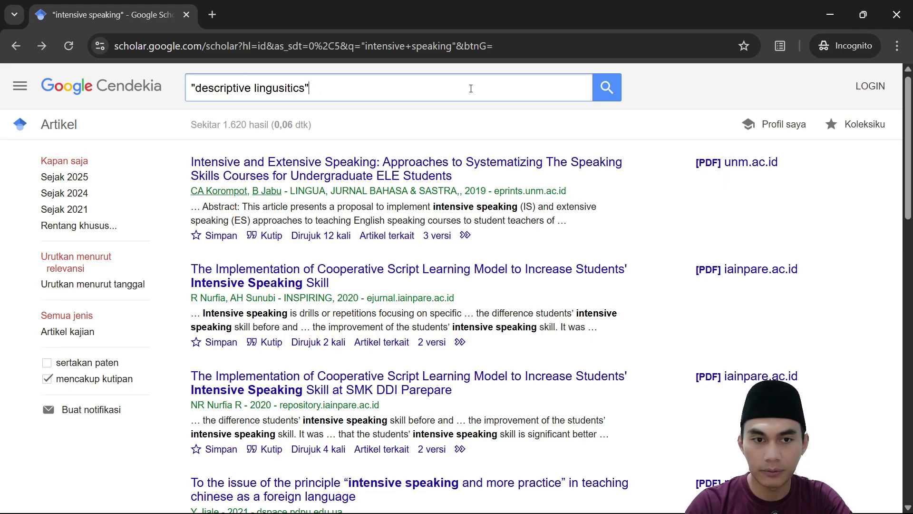
pyautogui.click(600, 92)
pyautogui.click(419, 163)
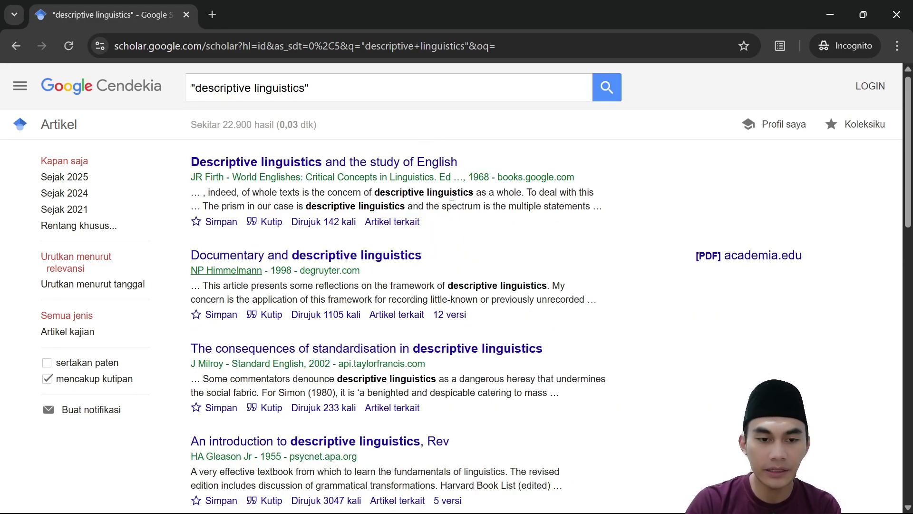
pyautogui.scroll(-7, 414, 267)
pyautogui.scroll(-7, 414, 262)
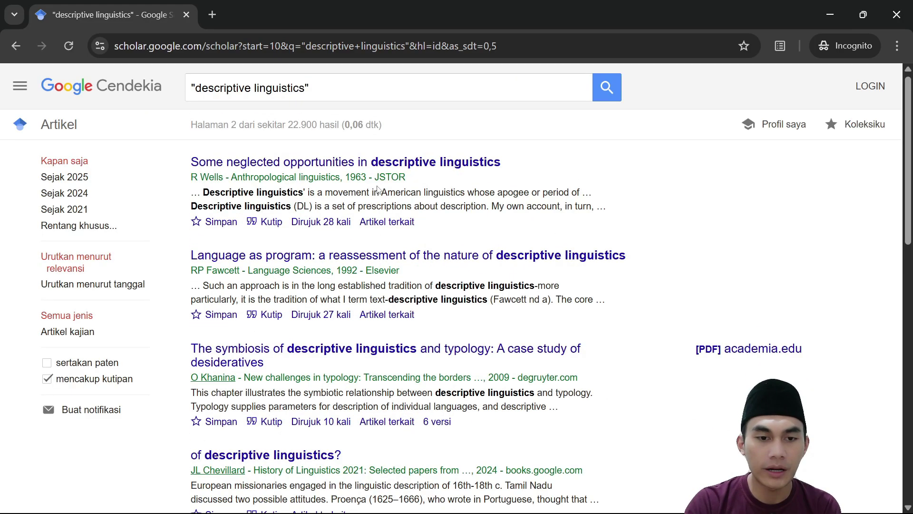
# Change the quoted query to "descriptive grammar", run the search and open the second page of results.
pyautogui.moveTo(305, 88); pyautogui.dragTo(255, 90)
pyautogui.press('BackSpace')
pyautogui.write('grammar')
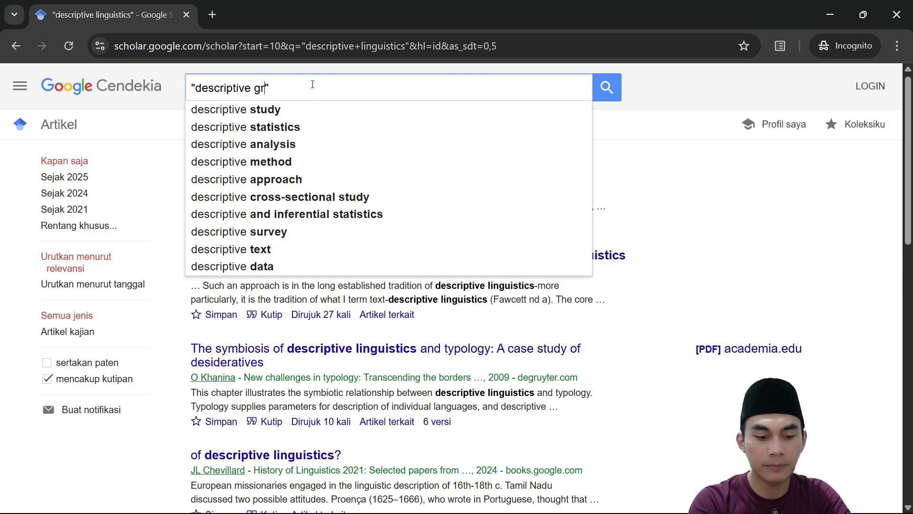
pyautogui.press('Return')
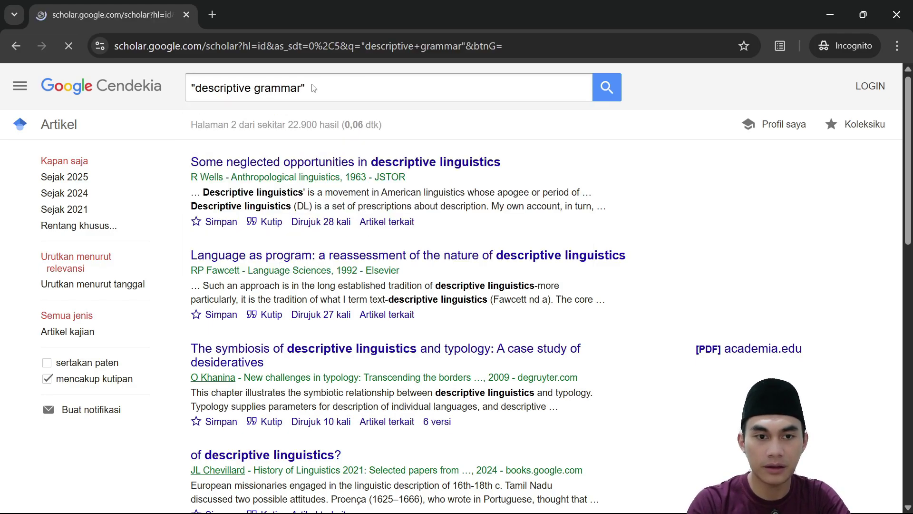
pyautogui.scroll(-15, 377, 440)
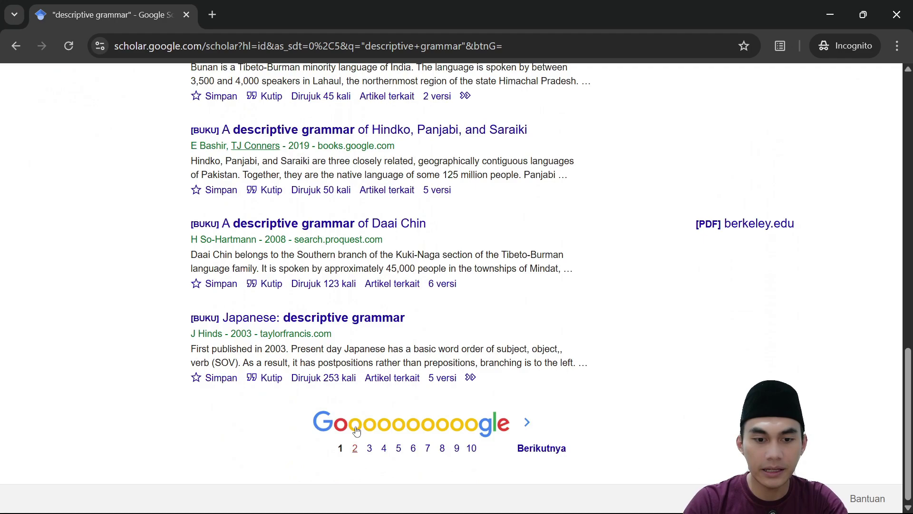
pyautogui.click(355, 448)
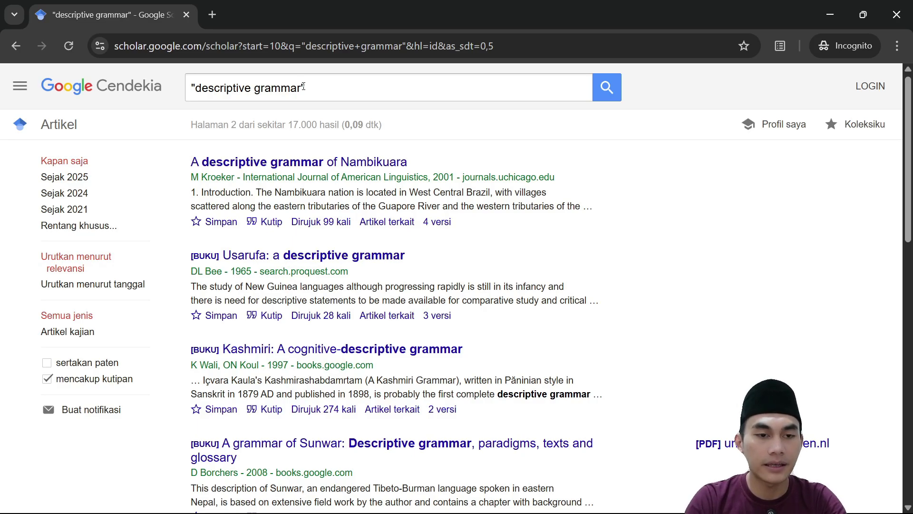
pyautogui.moveTo(304, 87); pyautogui.dragTo(255, 90)
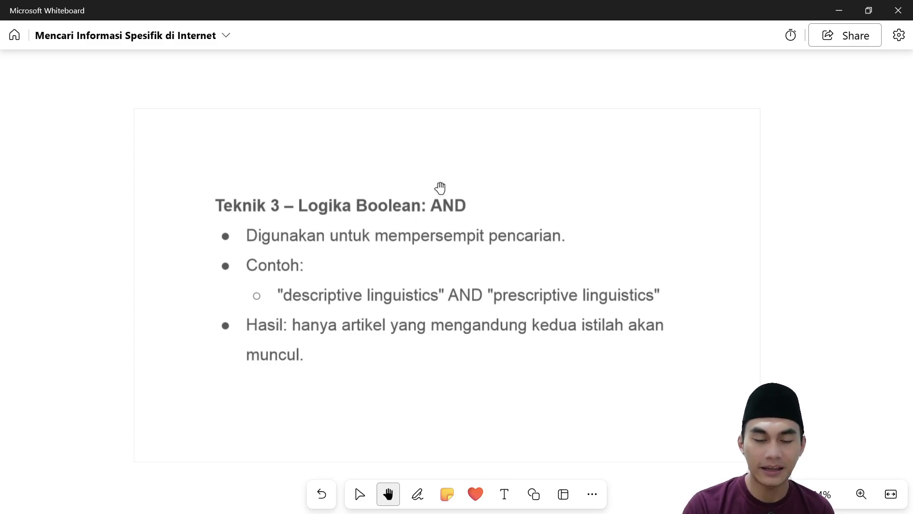
pyautogui.scroll(-1, 481, 230)
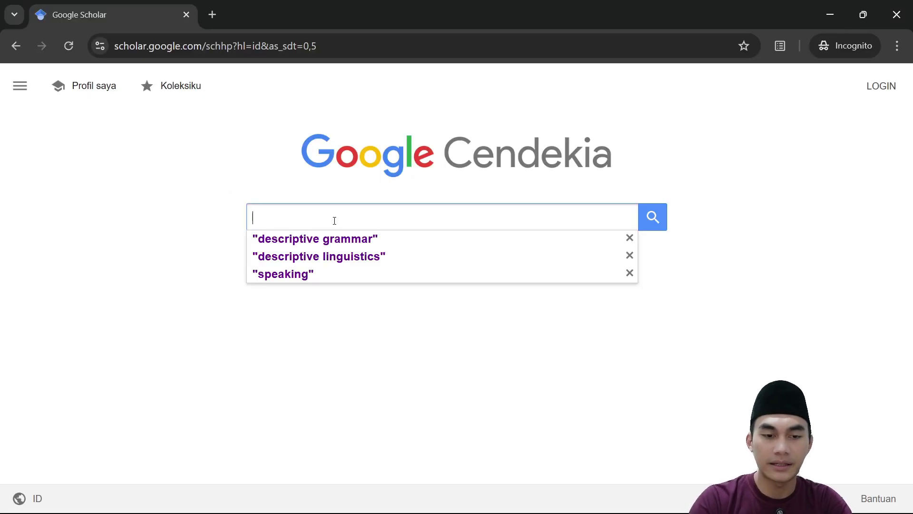
# Search Google Scholar for "descriptive linguistics" AND "descriptive grammar", with both phrases in quotation marks.
pyautogui.write('descr')
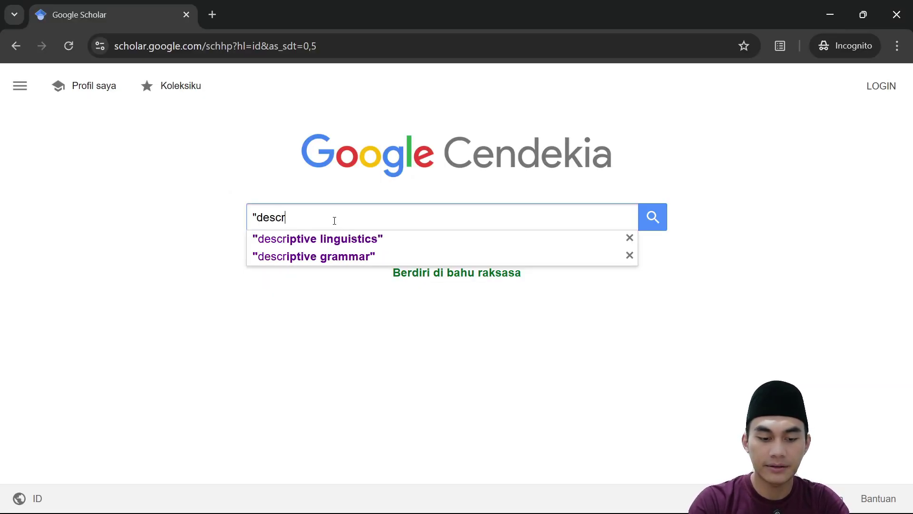
pyautogui.write('iptive')
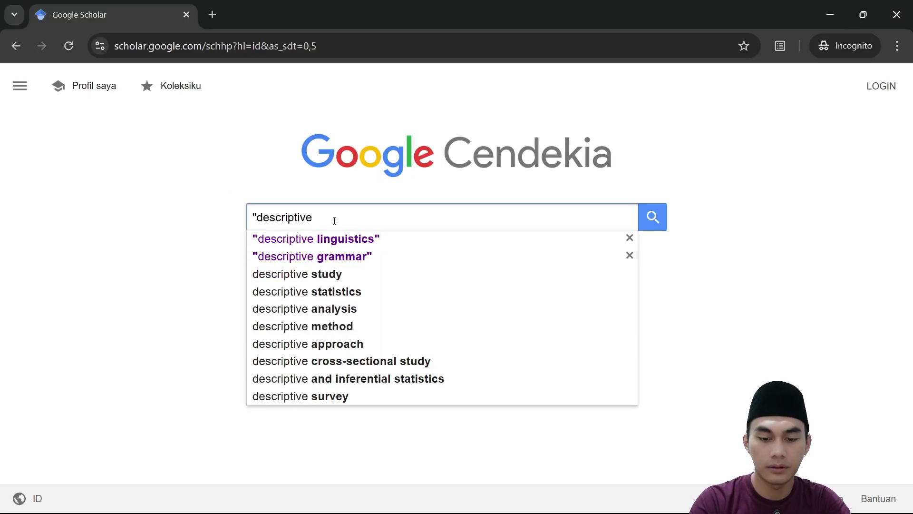
pyautogui.write(' linguistic')
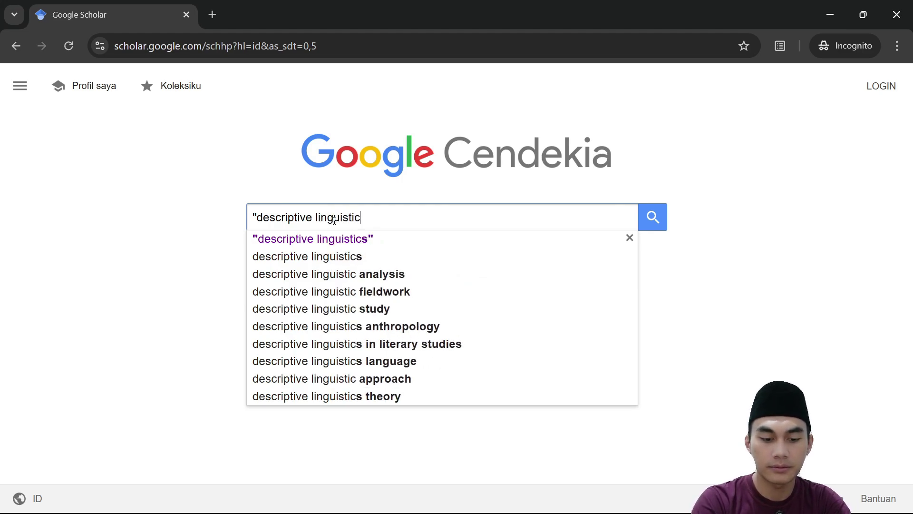
pyautogui.write('s"')
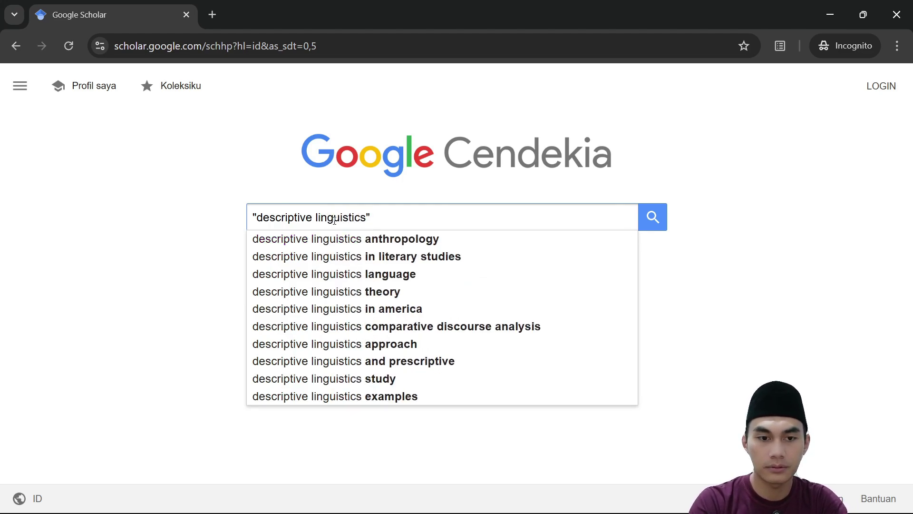
pyautogui.write(' AND ')
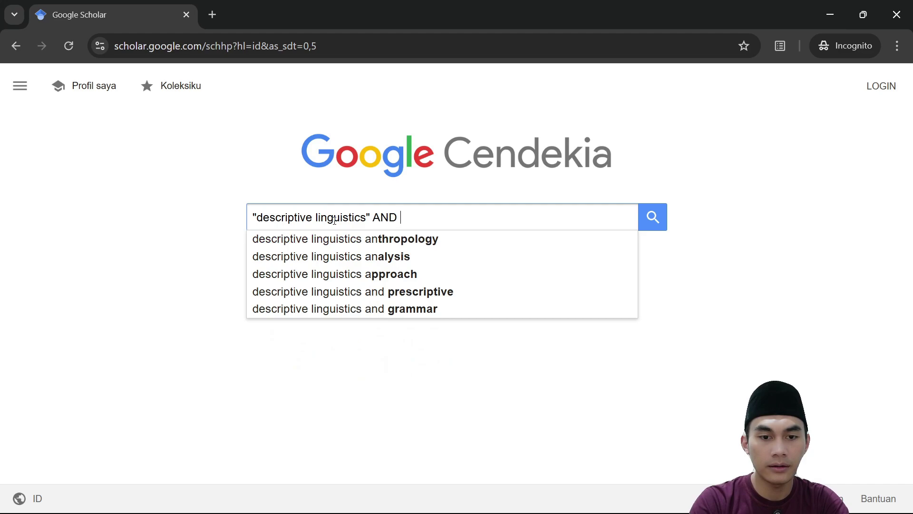
pyautogui.write('"descriptive')
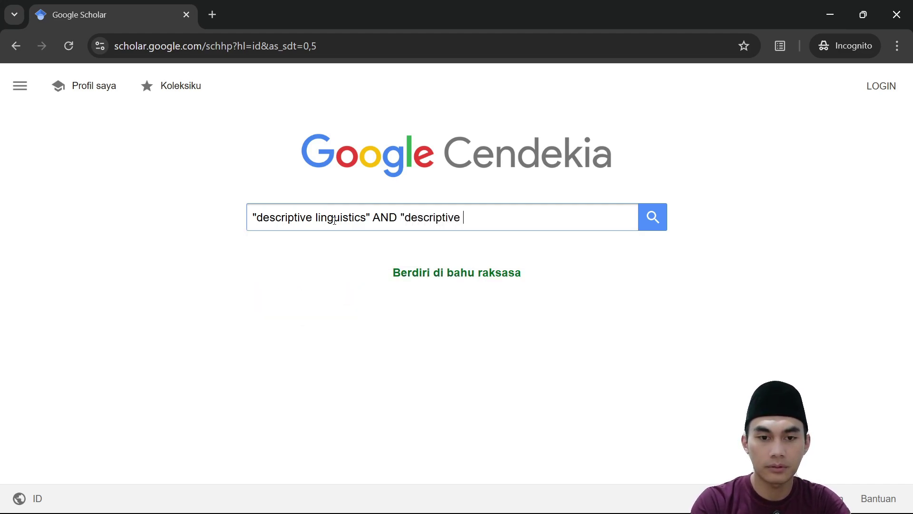
pyautogui.write(' grammar')
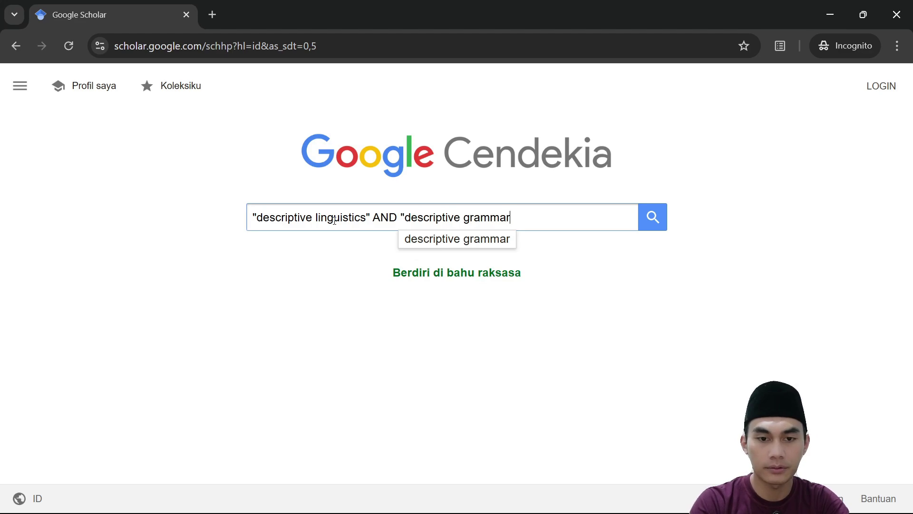
pyautogui.write('"')
pyautogui.press('Return')
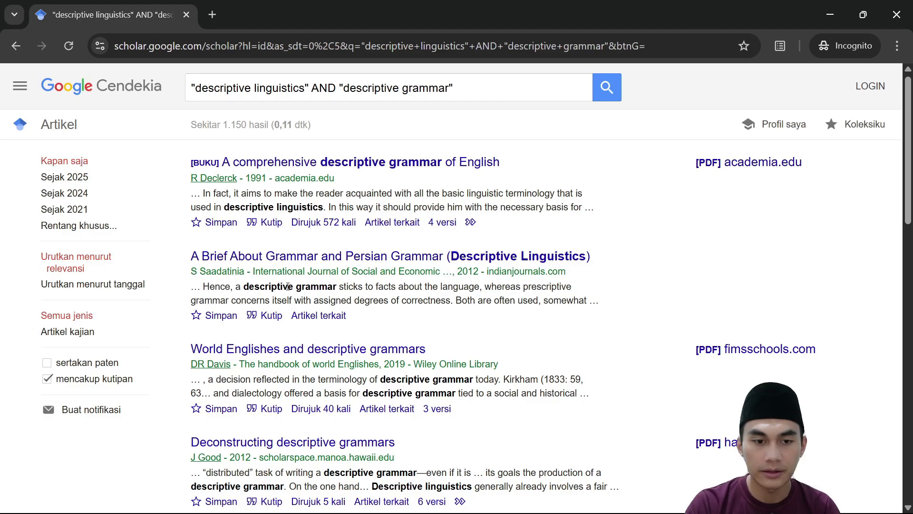
# Look through the results of the AND search and highlight each quoted phrase in the query.
pyautogui.scroll(-1, 458, 294)
pyautogui.scroll(-1, 495, 307)
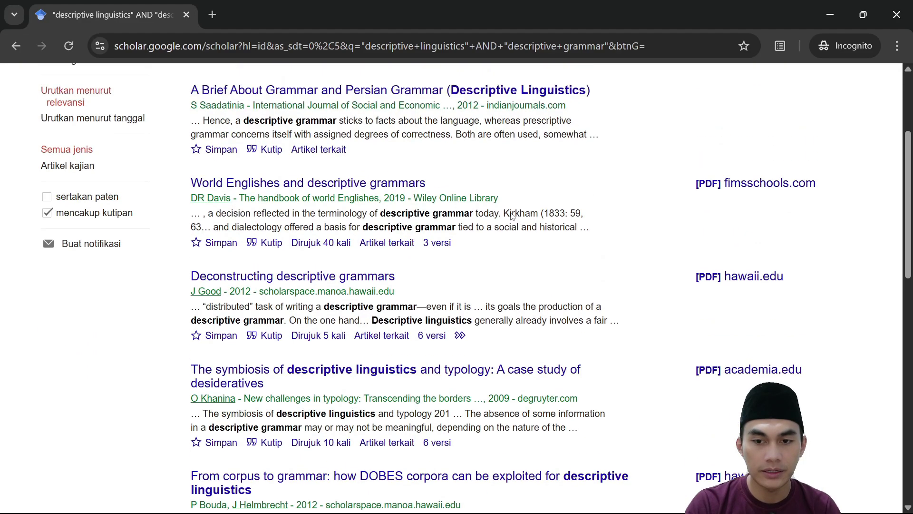
pyautogui.scroll(3, 309, 88)
pyautogui.click(310, 89)
pyautogui.moveTo(310, 89); pyautogui.dragTo(191, 88)
pyautogui.moveTo(455, 88); pyautogui.dragTo(315, 88)
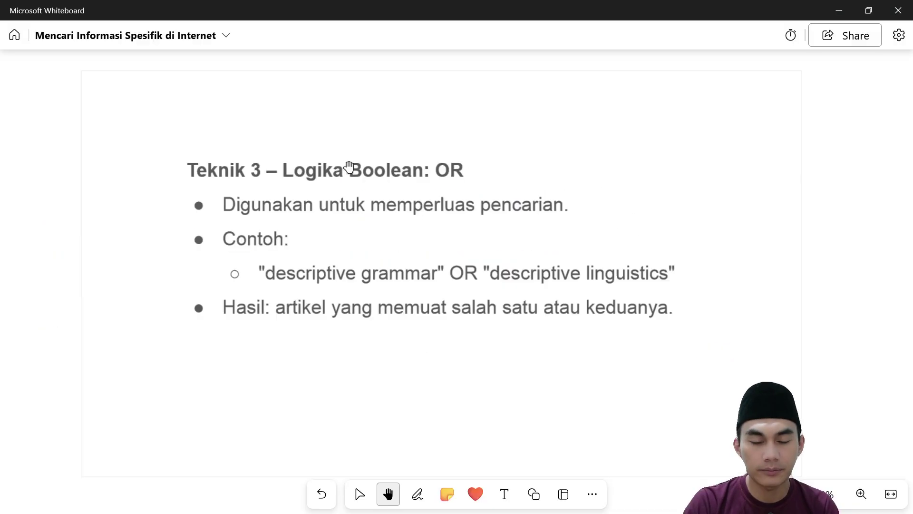
# Switch to Microsoft Whiteboard and review the Teknik 3 Boolean OR slide with its example query.
pyautogui.click(631, 497)
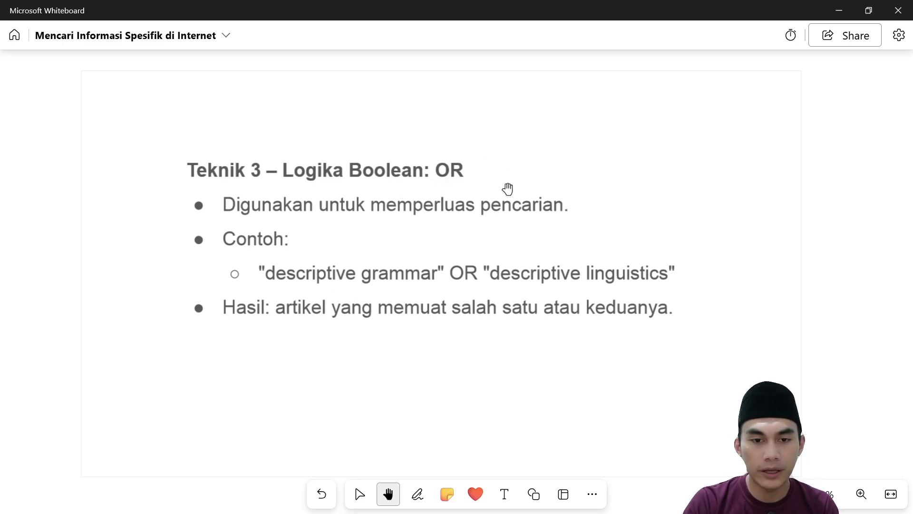
pyautogui.scroll(-1, 473, 283)
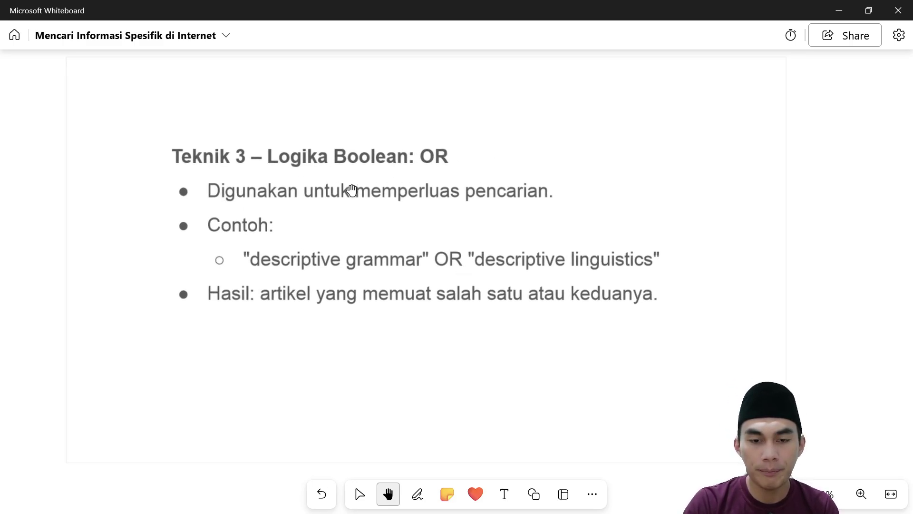
pyautogui.moveTo(499, 222); pyautogui.dragTo(495, 231)
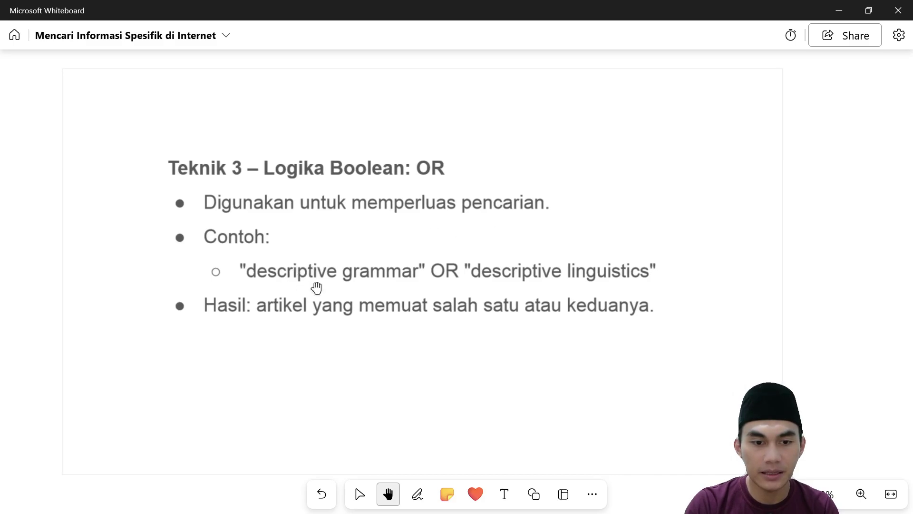
pyautogui.moveTo(544, 278); pyautogui.dragTo(520, 268)
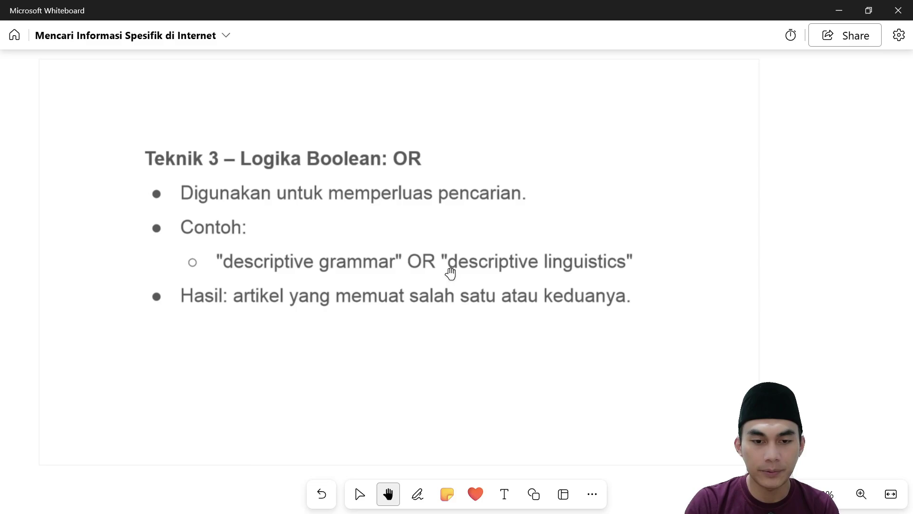
# Draw two overlapping circles with the black pen beside the Boolean OR slide and mark the area inside them.
pyautogui.click(417, 495)
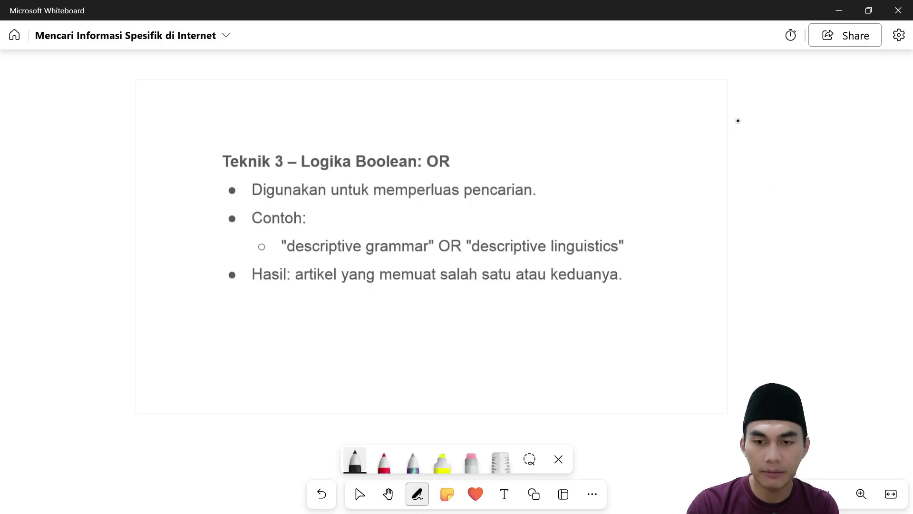
pyautogui.moveTo(738, 120)
pyautogui.mouseDown()
pyautogui.moveTo(679, 151)
pyautogui.moveTo(753, 178)
pyautogui.moveTo(741, 121)
pyautogui.moveTo(792, 136)
pyautogui.moveTo(779, 120)
pyautogui.mouseUp()
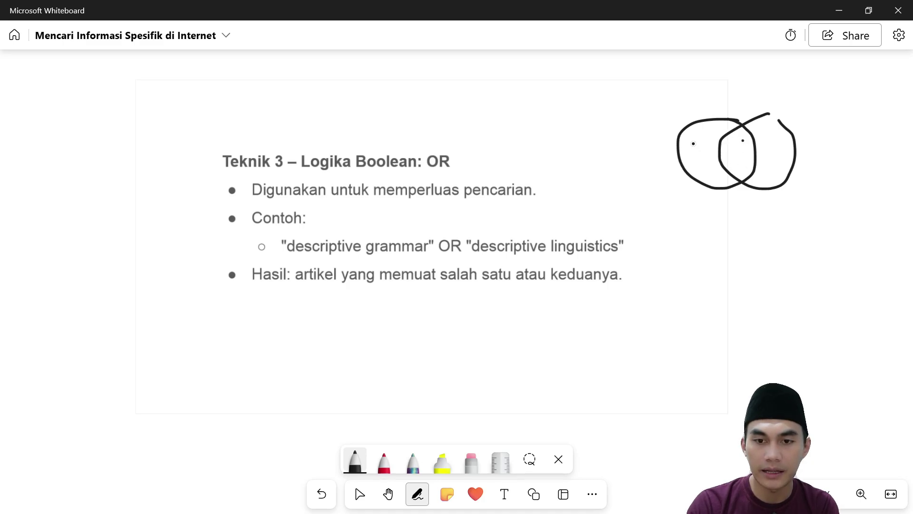
pyautogui.moveTo(692, 141); pyautogui.dragTo(704, 169)
pyautogui.moveTo(776, 147)
pyautogui.mouseDown()
pyautogui.moveTo(779, 136)
pyautogui.moveTo(786, 158)
pyautogui.mouseUp()
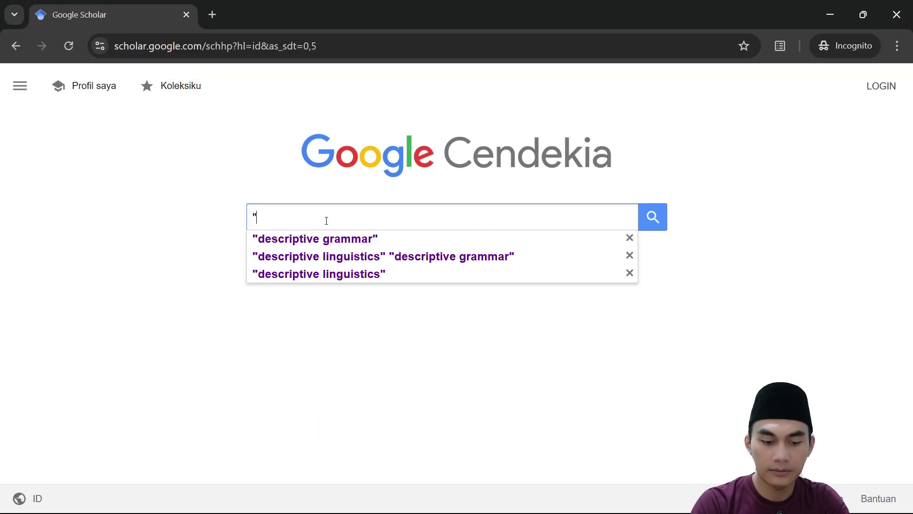
# Switch back to Google Scholar and enter the exact phrase "prescriptive grammar" as the query.
pyautogui.write('pre')
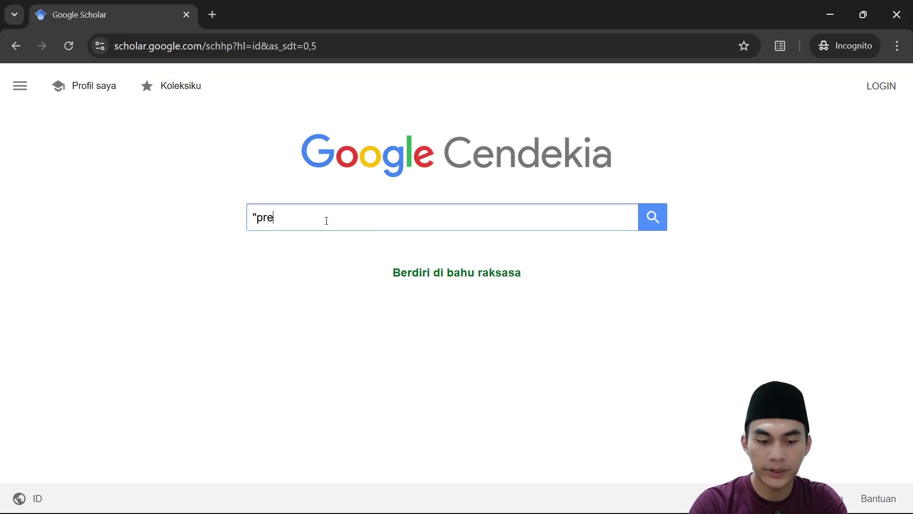
pyautogui.write('script')
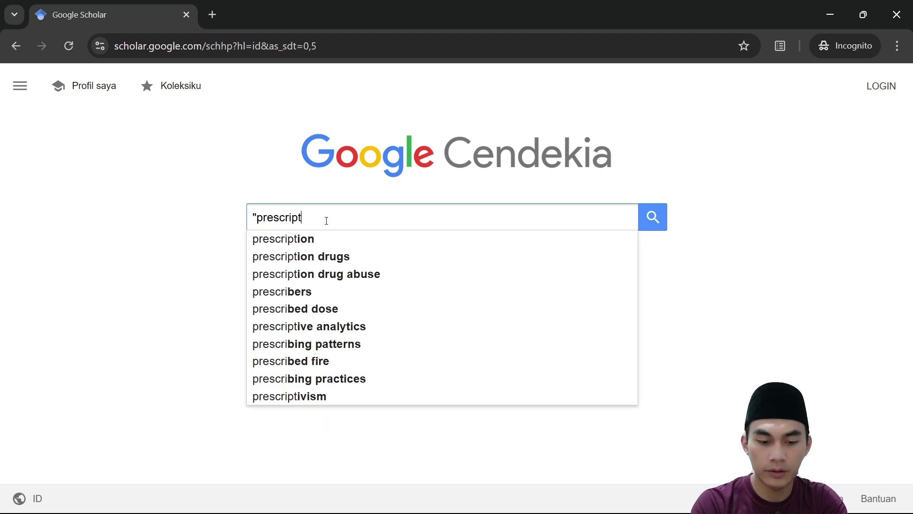
pyautogui.write('ive gram')
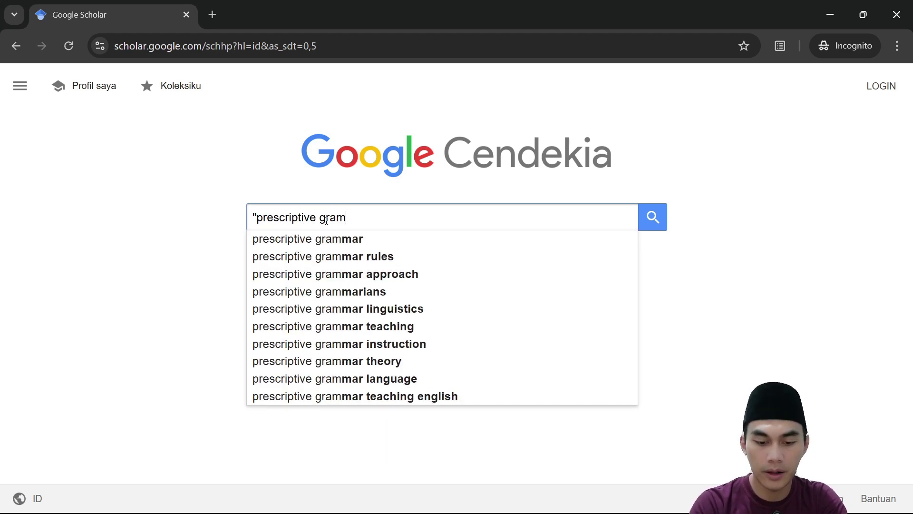
pyautogui.write('mar"')
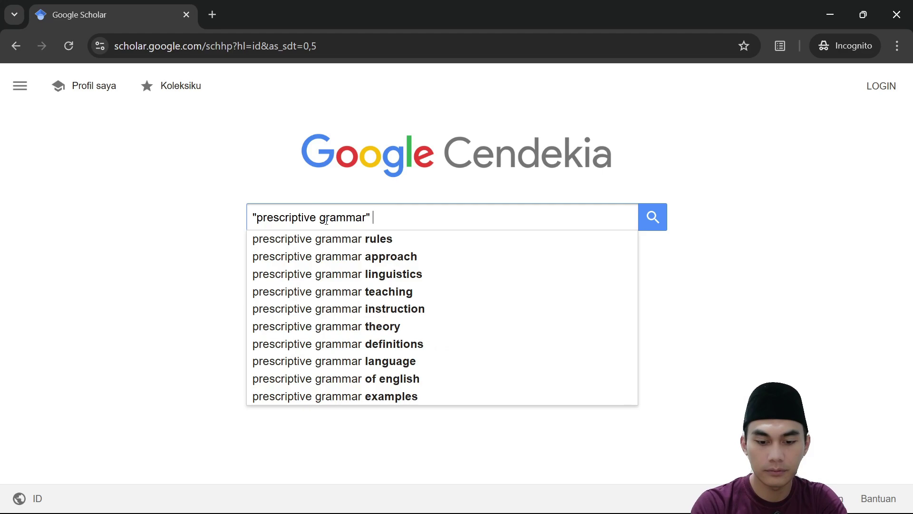
# Extend the query with OR "prescriptive linguistics", run the search and open the second results page.
pyautogui.write(' OR ')
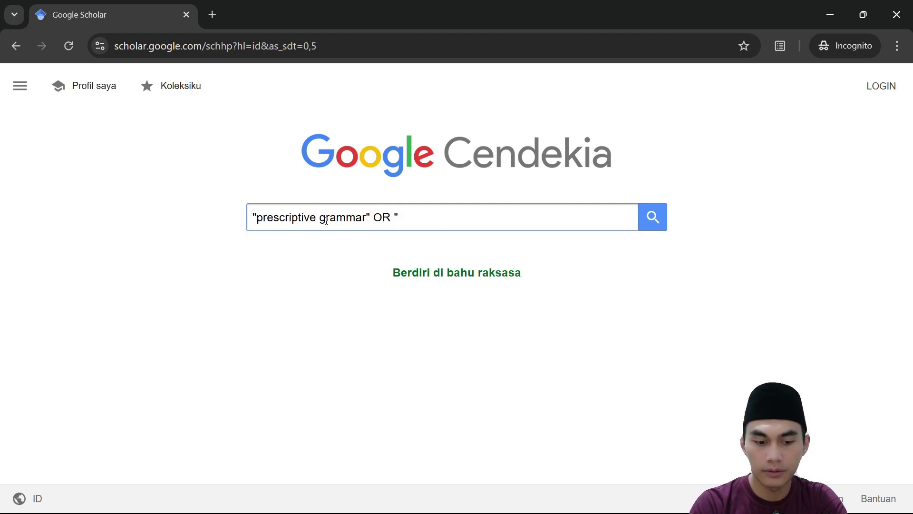
pyautogui.write('"pres')
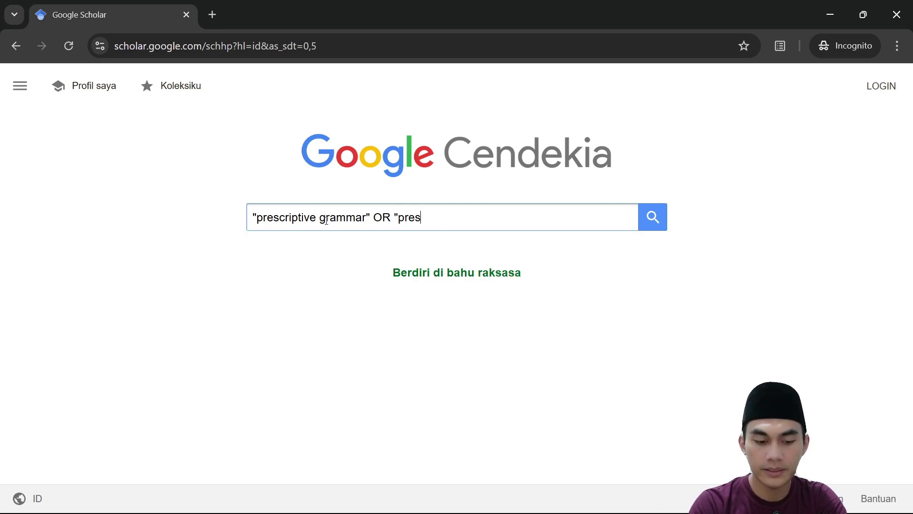
pyautogui.write('criptive ')
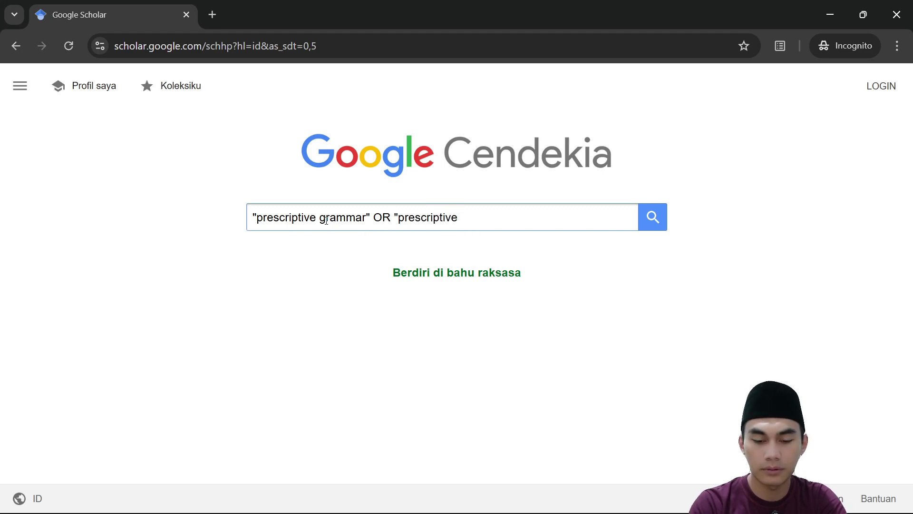
pyautogui.write('lin')
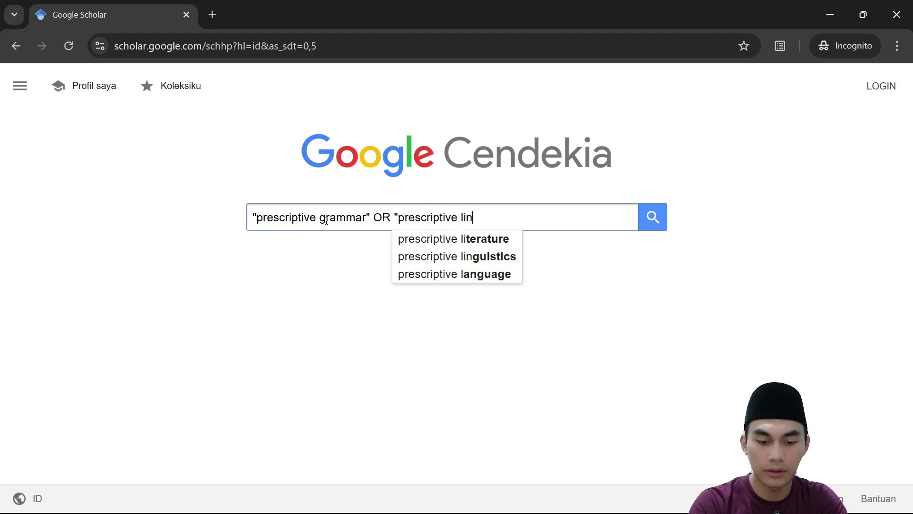
pyautogui.write('guis')
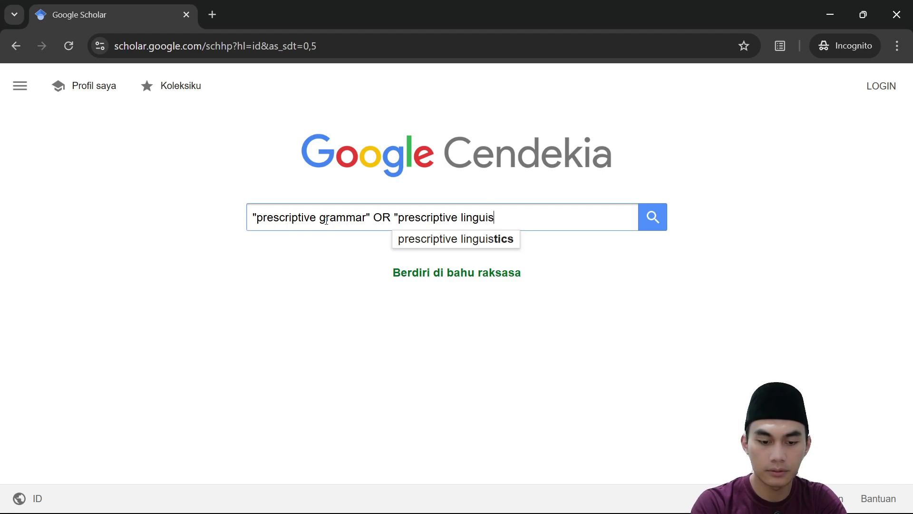
pyautogui.write('tiv=')
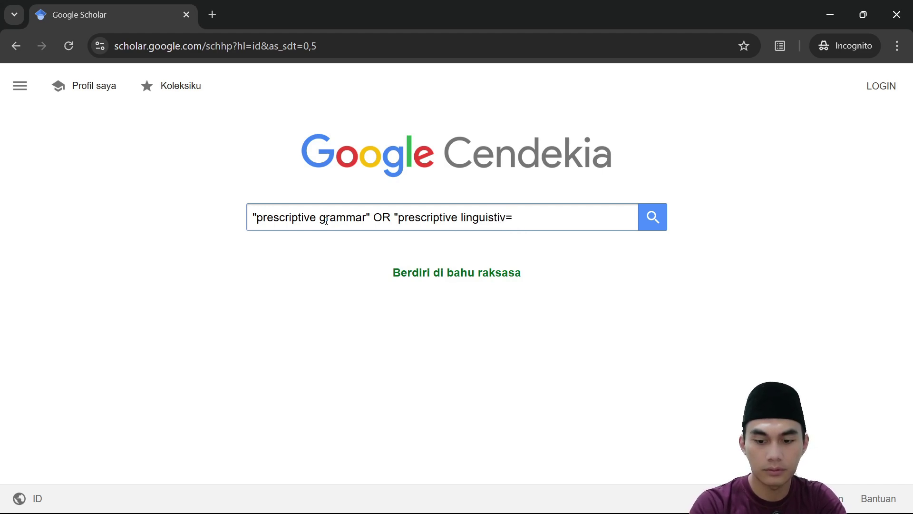
pyautogui.press('BackSpace')
pyautogui.press('BackSpace')
pyautogui.write('cs"')
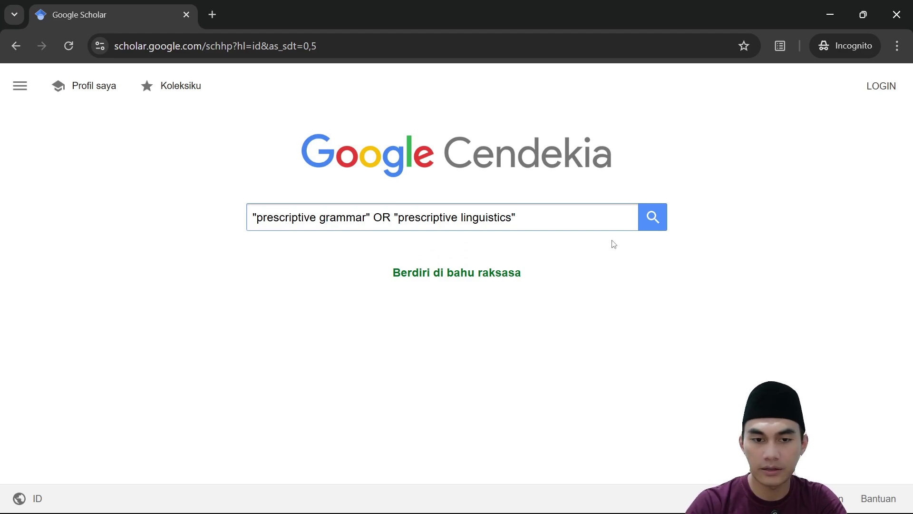
pyautogui.click(656, 220)
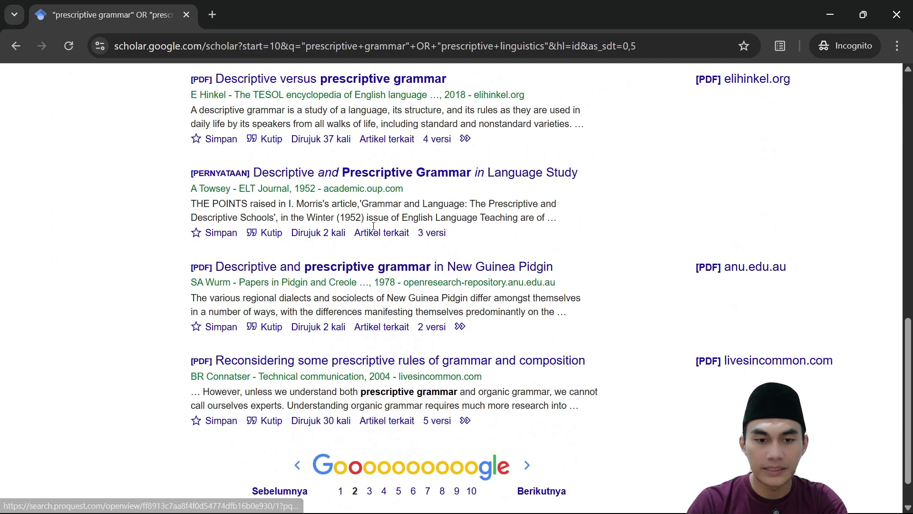
# Reduce the query to "prescriptive linguistics", run the search and look through the results.
pyautogui.scroll(10, 429, 288)
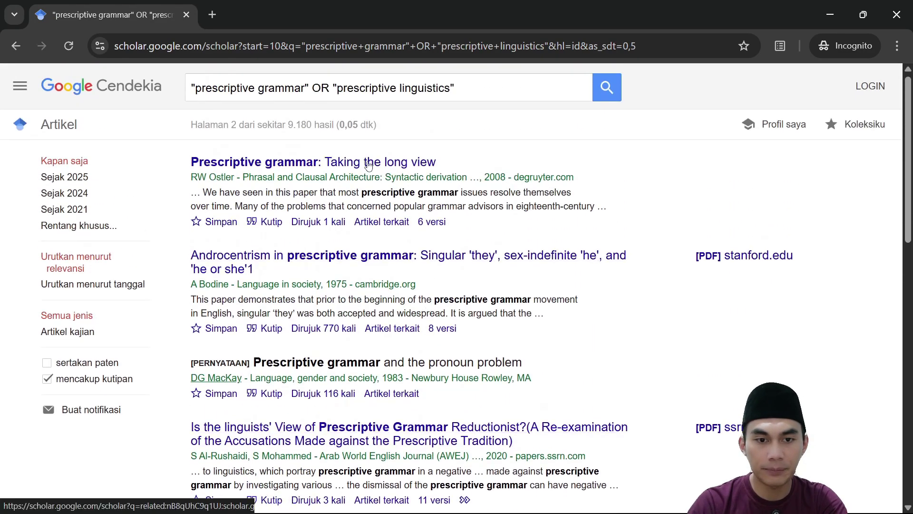
pyautogui.click(329, 89)
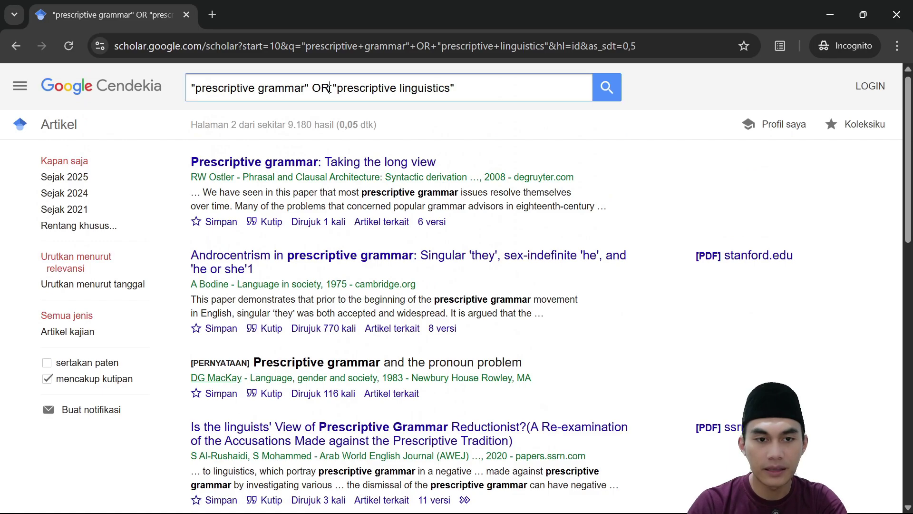
pyautogui.moveTo(335, 87); pyautogui.dragTo(185, 86)
pyautogui.press('BackSpace')
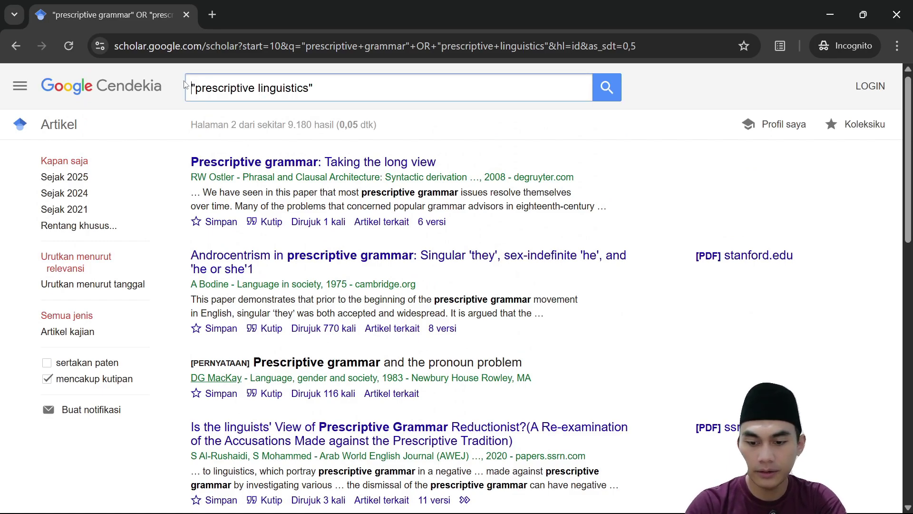
pyautogui.press('Return')
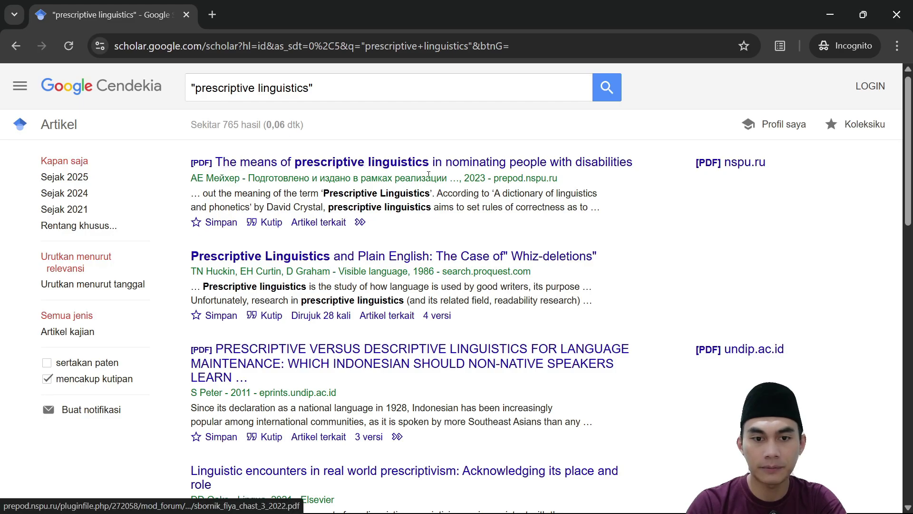
pyautogui.scroll(-5, 437, 185)
pyautogui.scroll(-5, 437, 189)
pyautogui.scroll(10, 437, 188)
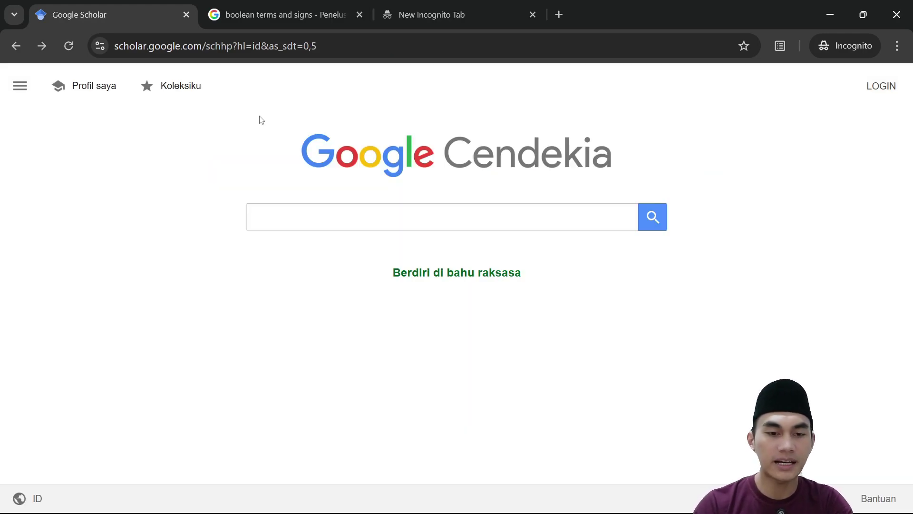
# Search Google Scholar for the exact phrase "descriptive grammar" and look through the results.
pyautogui.click(302, 218)
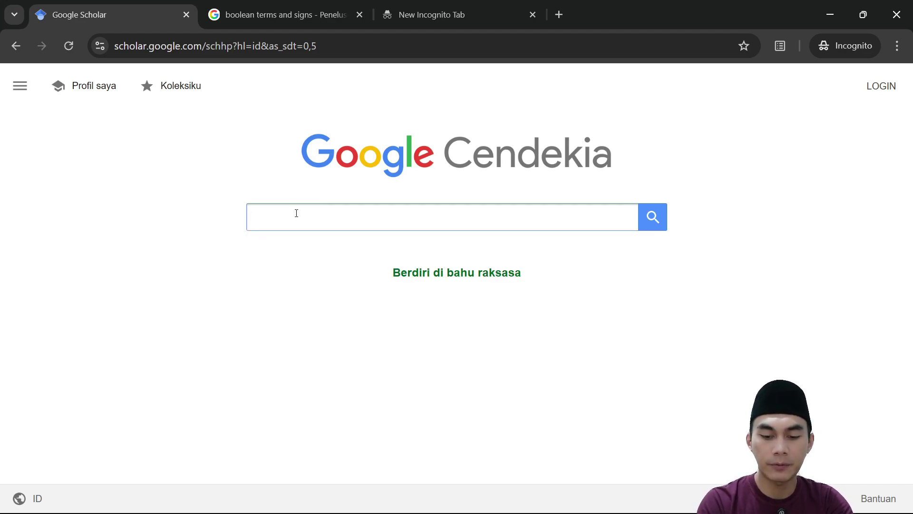
pyautogui.write('descr')
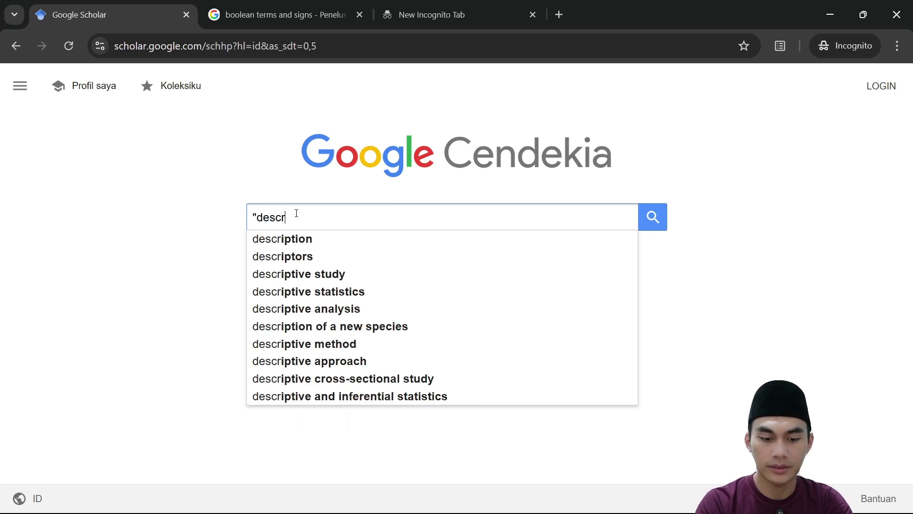
pyautogui.write('iptive gr')
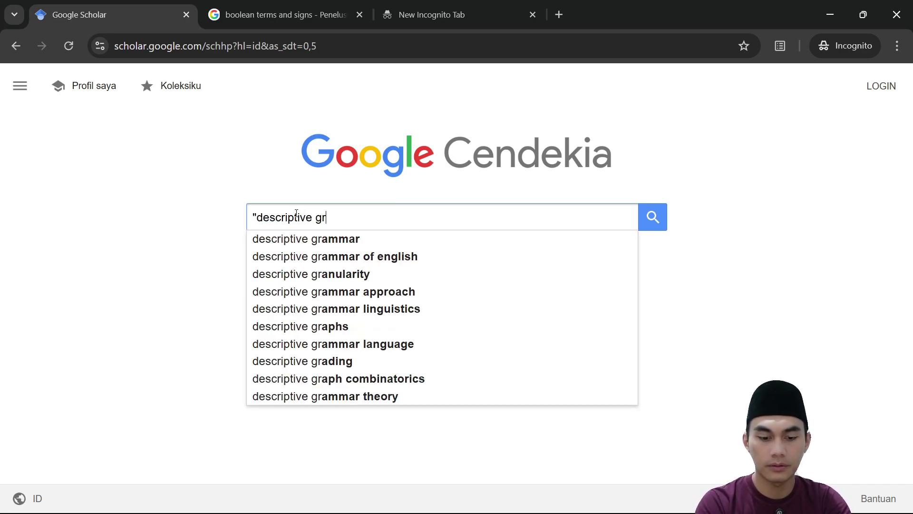
pyautogui.write('ammar"')
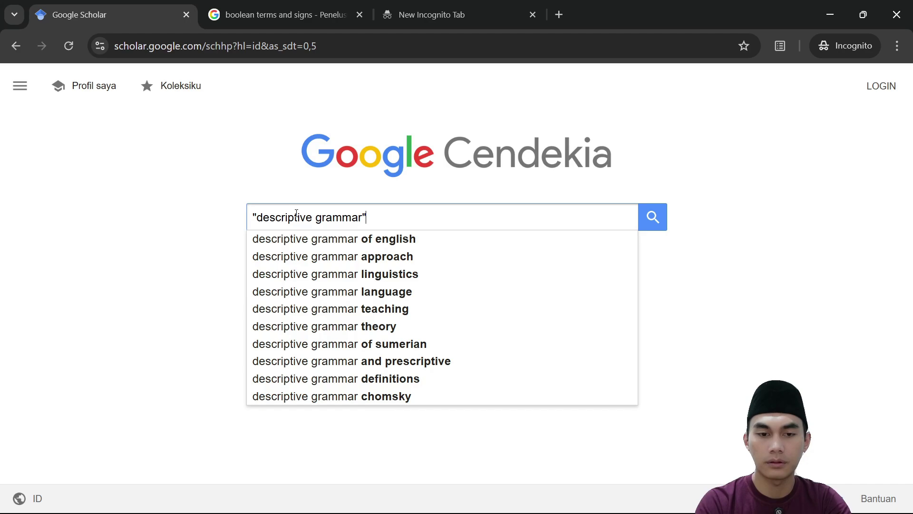
pyautogui.press('Return')
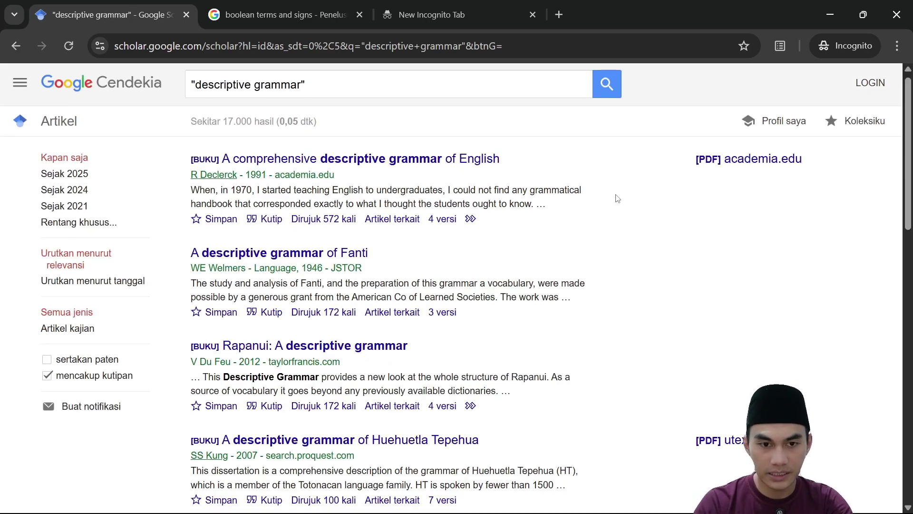
pyautogui.scroll(-5, 609, 195)
pyautogui.scroll(5, 500, 196)
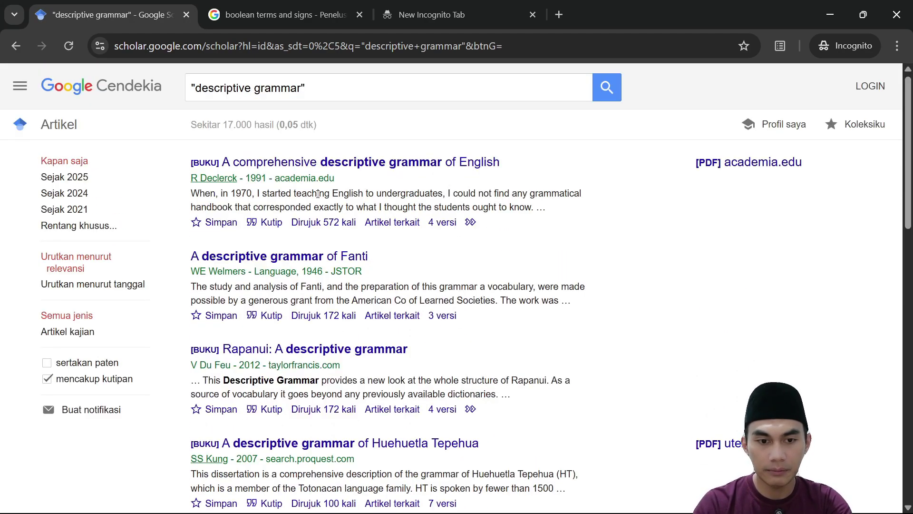
pyautogui.scroll(-1, 373, 222)
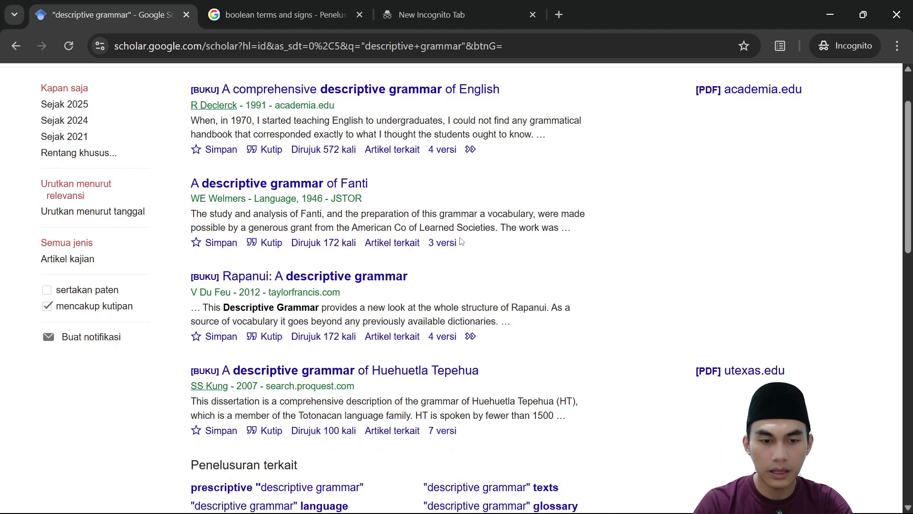
pyautogui.scroll(-8, 461, 241)
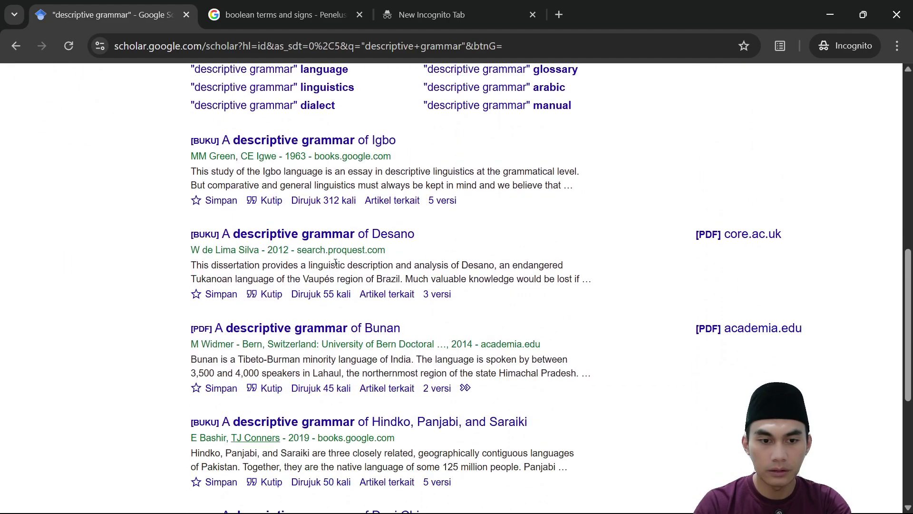
pyautogui.scroll(9, 315, 181)
# Extend the query with -linguistics to exclude that word, run the search and open the second results page.
pyautogui.click(343, 90)
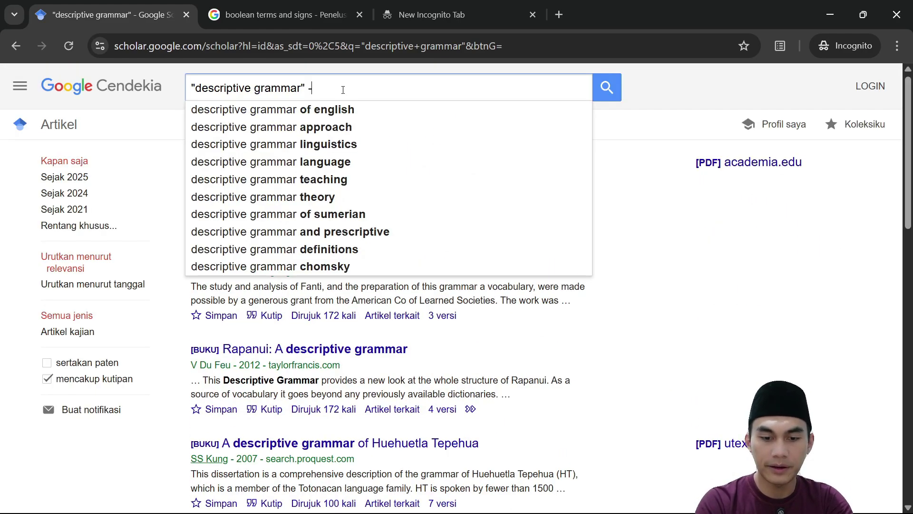
pyautogui.write('-lingui')
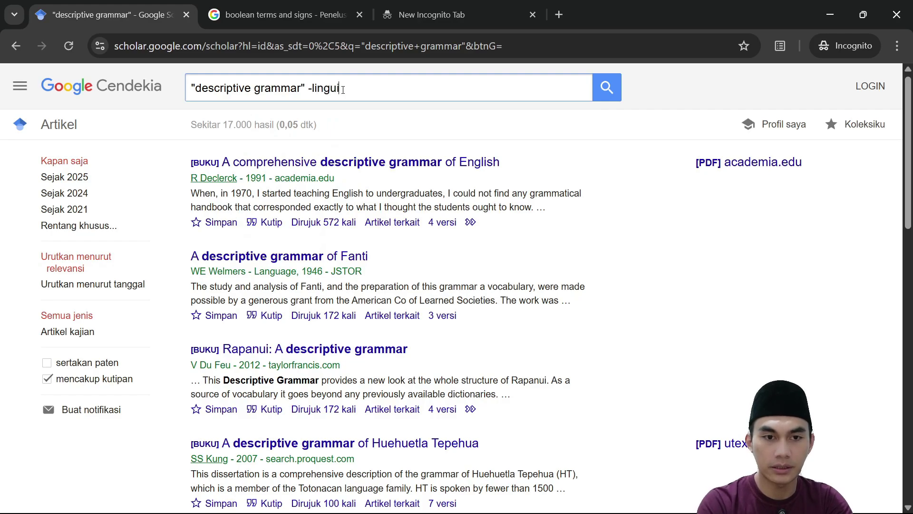
pyautogui.write('stics')
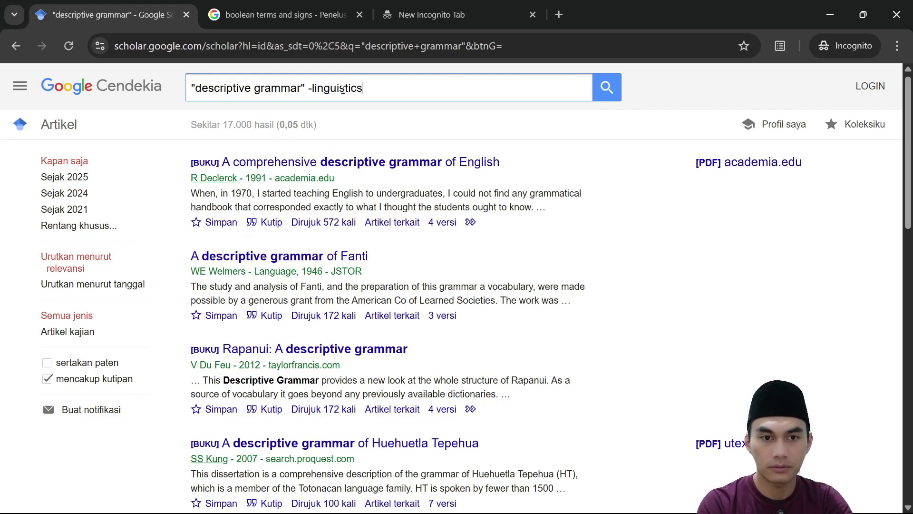
pyautogui.press('Return')
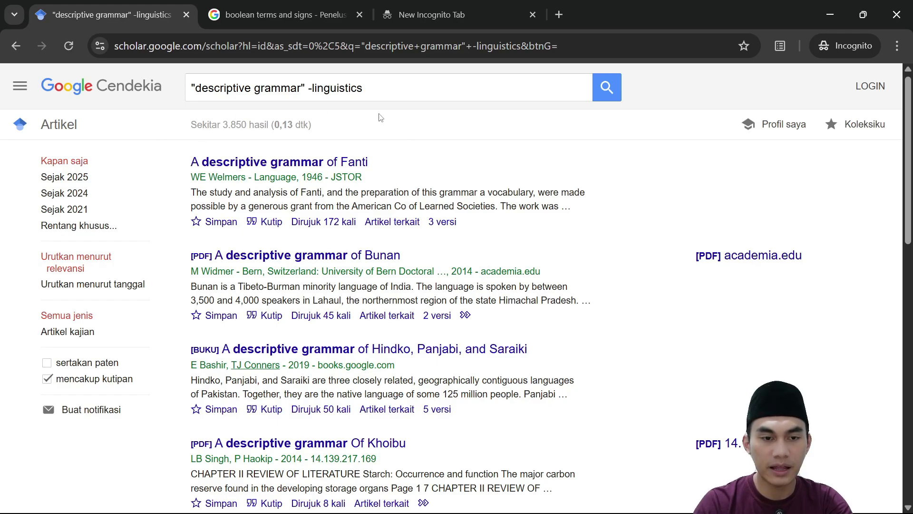
pyautogui.moveTo(364, 88); pyautogui.dragTo(191, 105)
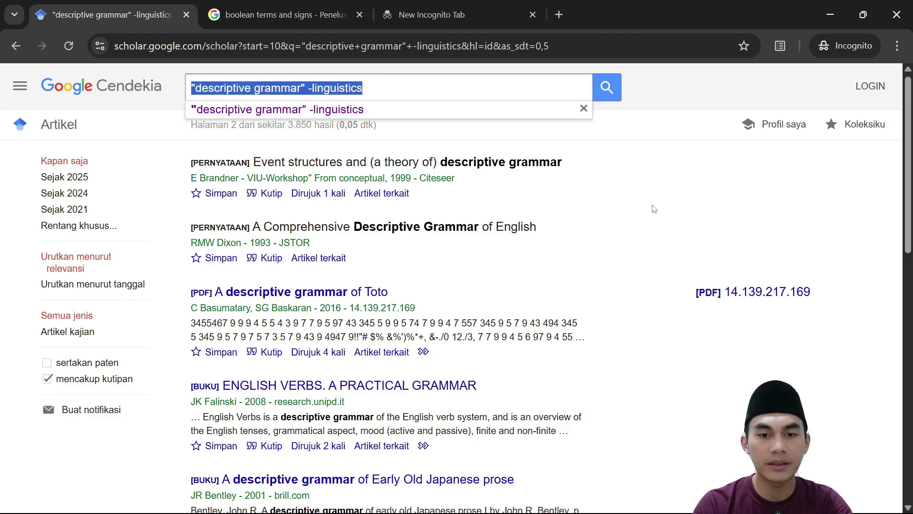
pyautogui.click(583, 109)
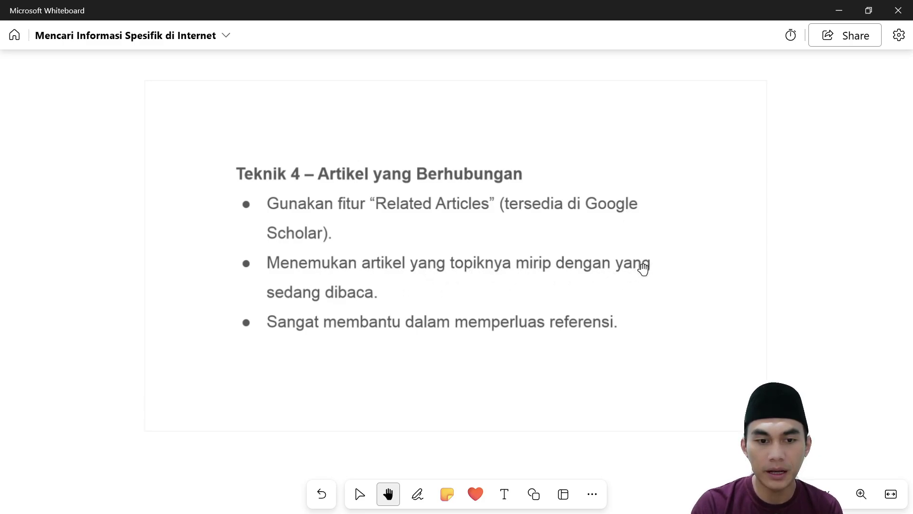
# Read the Teknik 4 slide about related articles on the whiteboard and return to Google Scholar.
pyautogui.scroll(-1, 386, 306)
pyautogui.moveTo(391, 281); pyautogui.dragTo(402, 277)
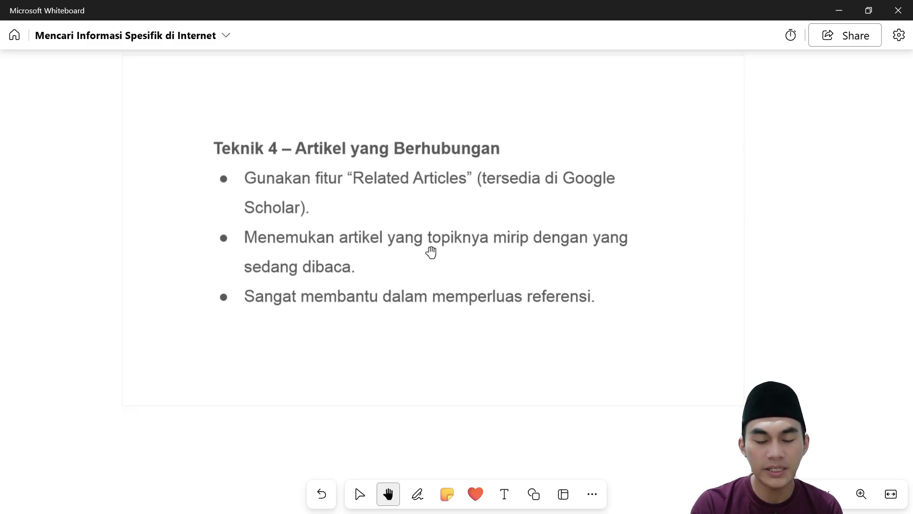
pyautogui.click(838, 11)
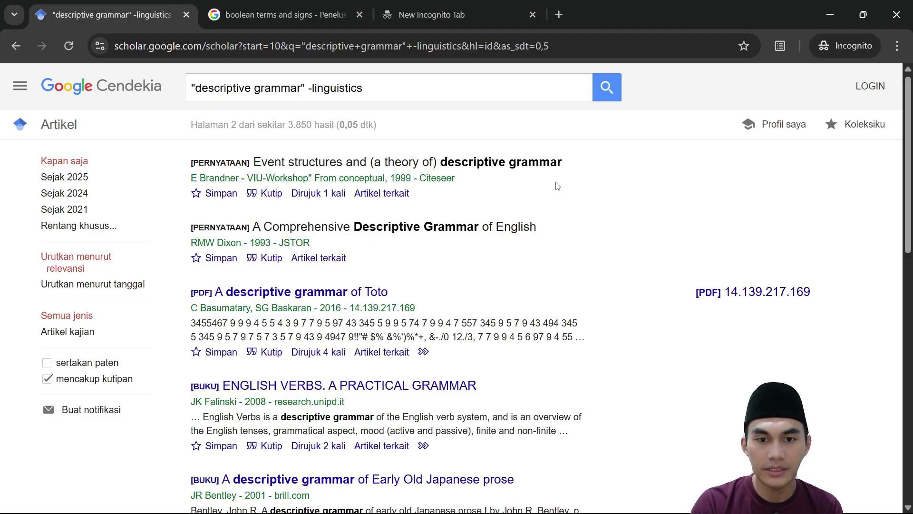
# Replace the query with "epstein framework" and run the suggested search "epstein framework of parental involvement".
pyautogui.click(189, 89)
pyautogui.hotkey('ctrl', 'a')
pyautogui.press('BackSpace')
pyautogui.write('e')
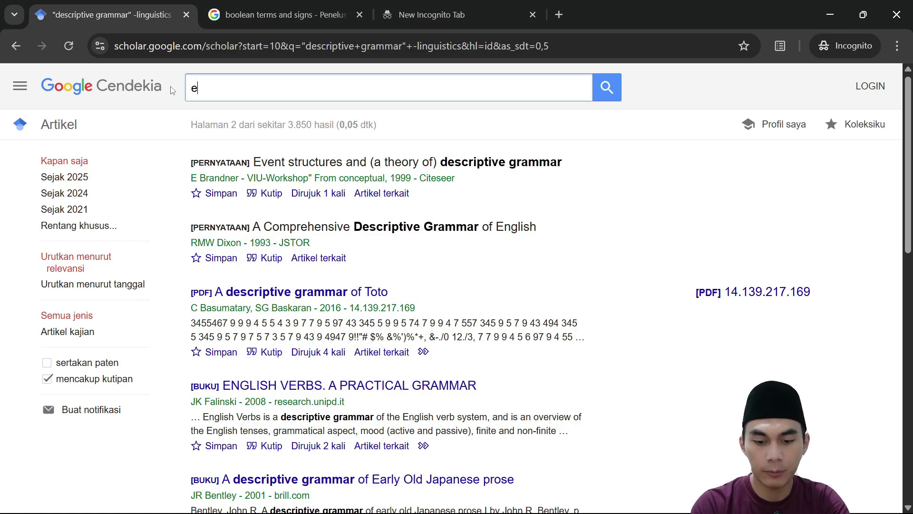
pyautogui.write('pstein ')
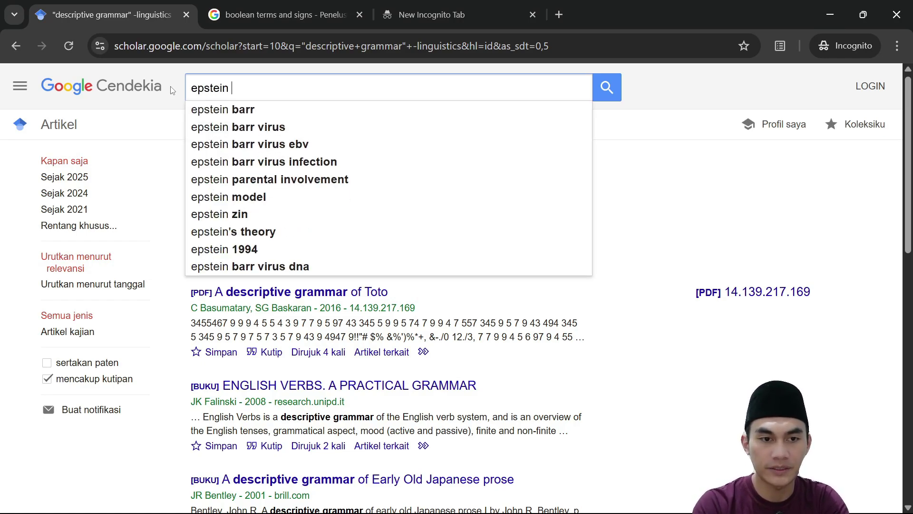
pyautogui.write('framewi')
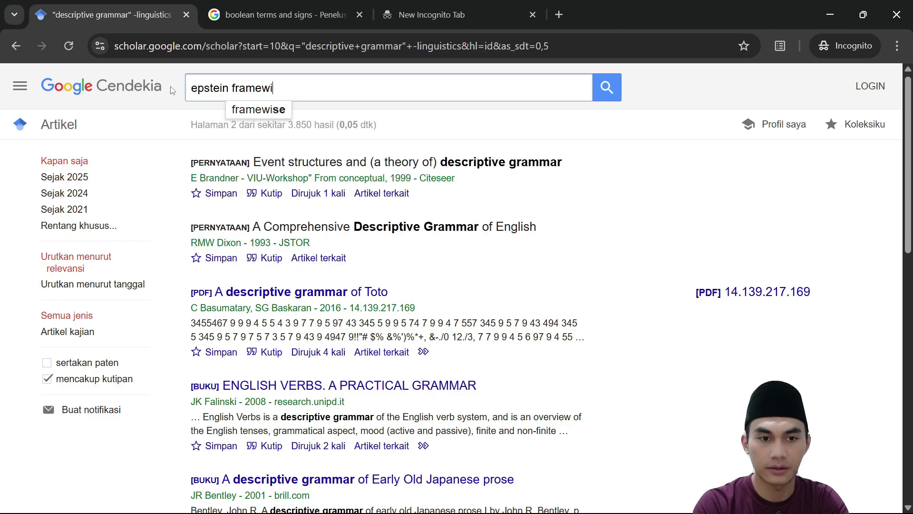
pyautogui.press('BackSpace')
pyautogui.write('or')
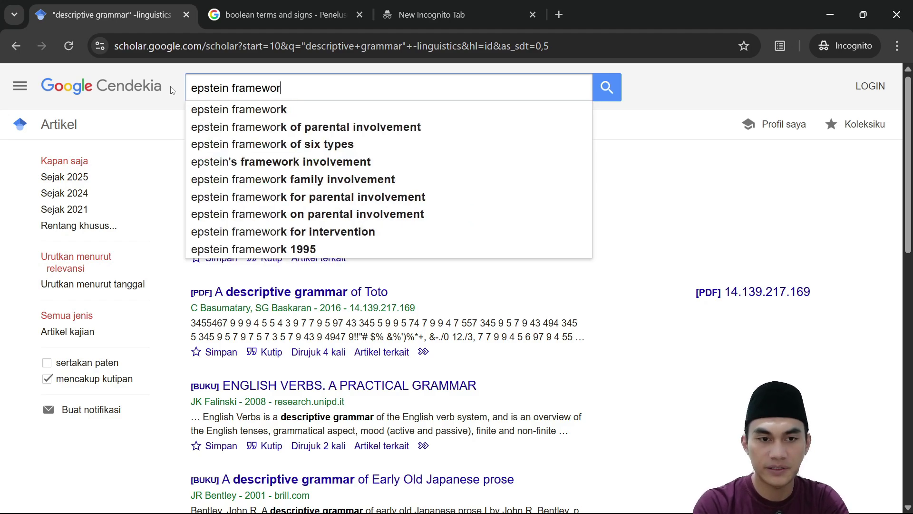
pyautogui.write('k')
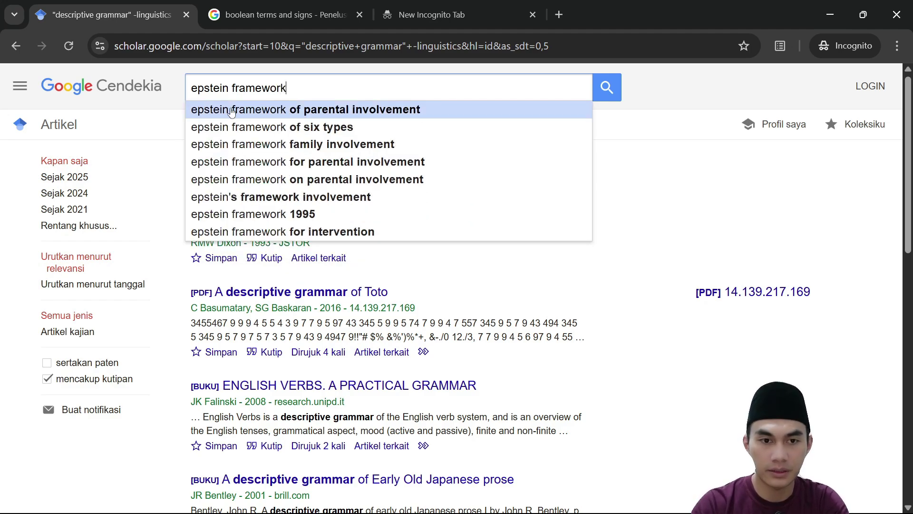
pyautogui.click(338, 109)
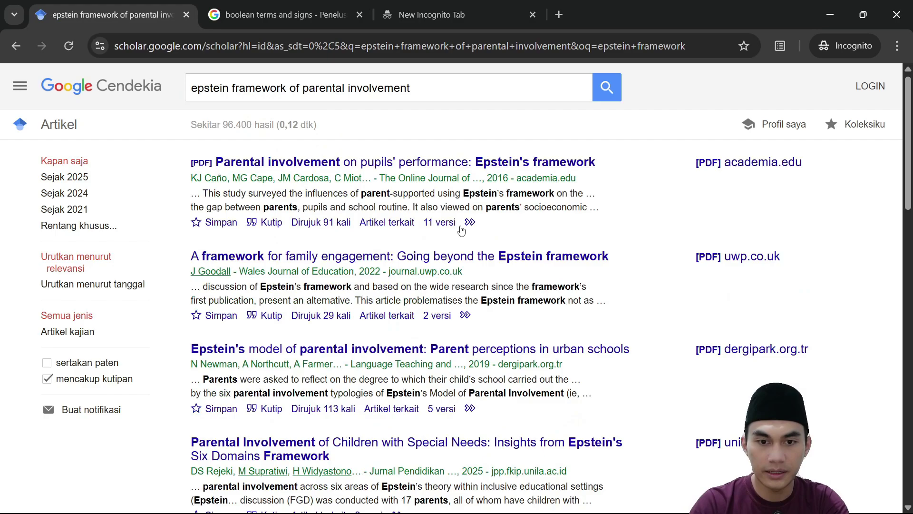
# View the related articles of "Parental involvement on pupils' performance: Epstein's framework", return to the search results and look through them.
pyautogui.click(400, 224)
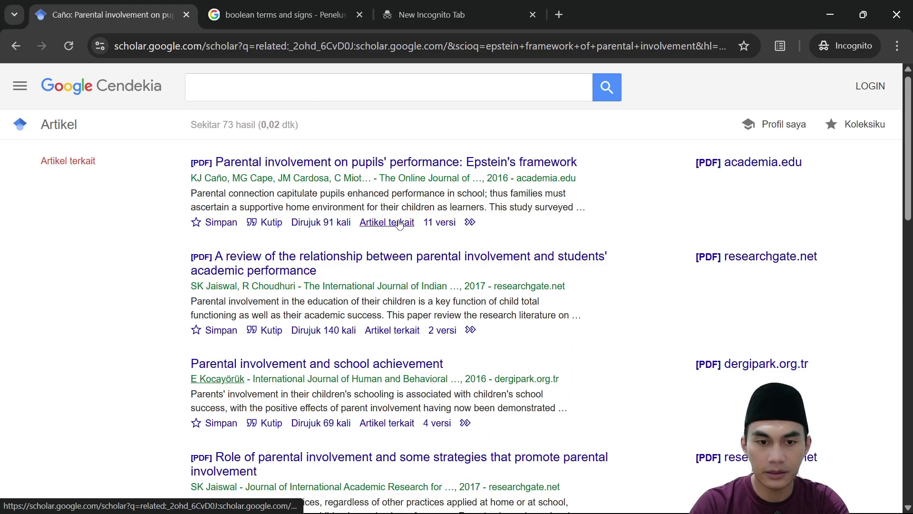
pyautogui.hotkey('alt', 'Left')
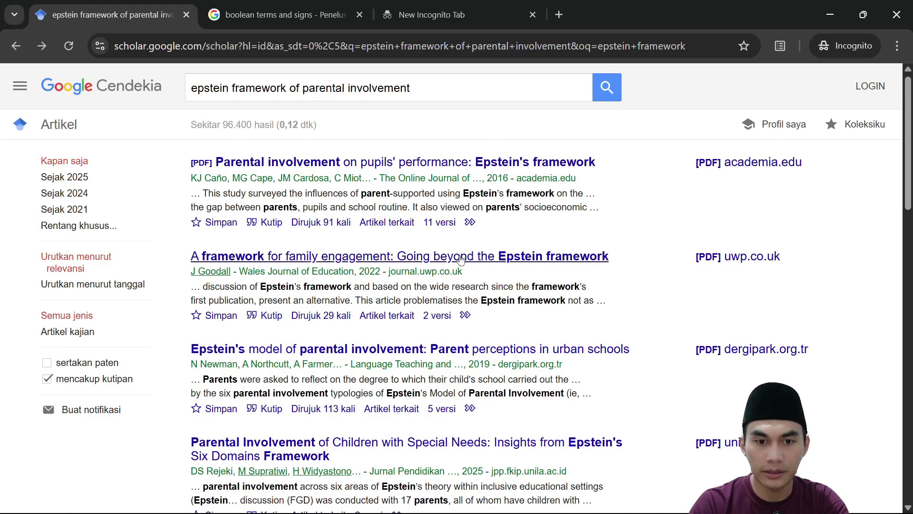
pyautogui.click(407, 220)
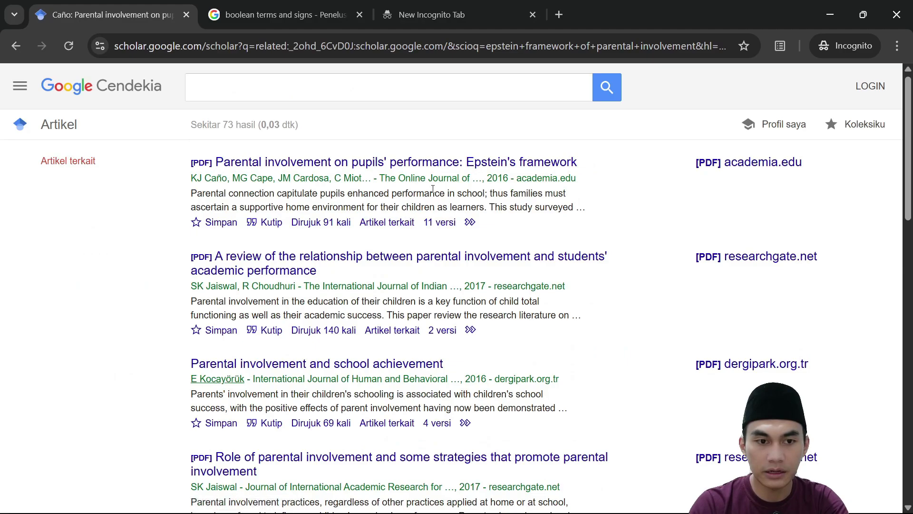
pyautogui.scroll(-6, 406, 219)
pyautogui.hotkey('alt', 'Left')
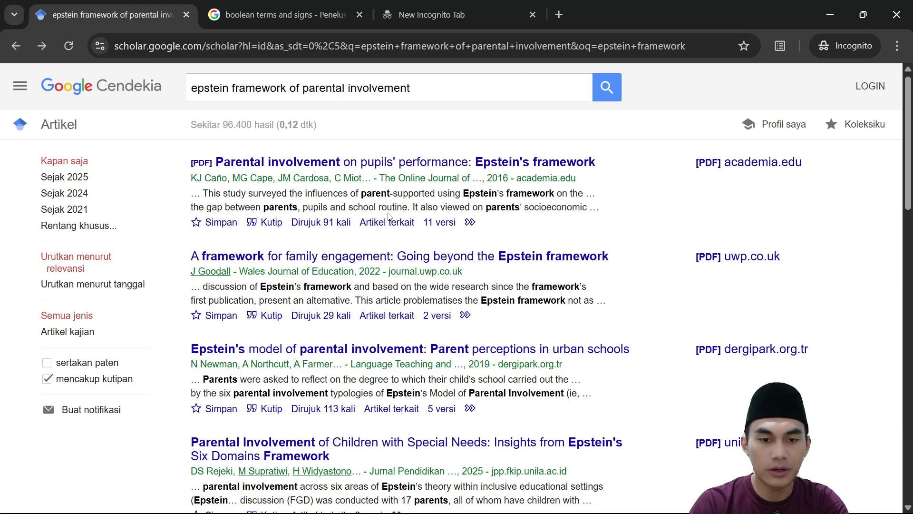
pyautogui.click(397, 221)
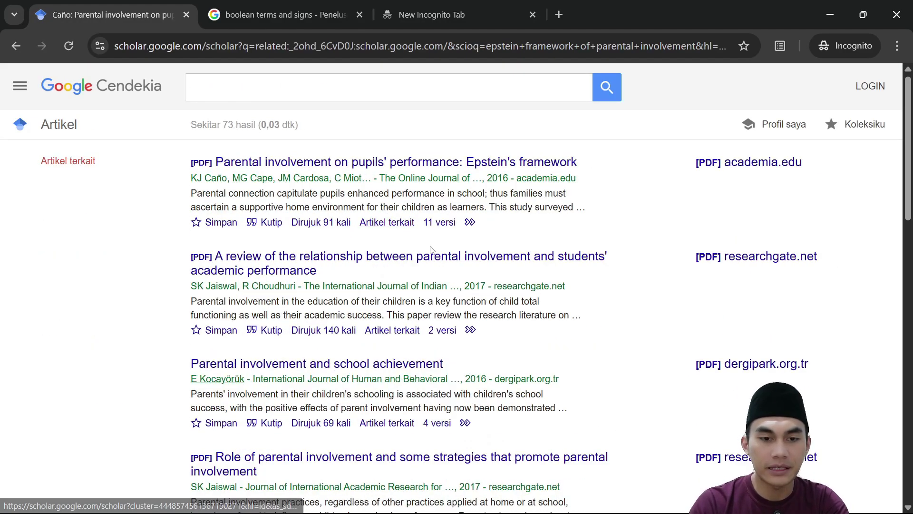
pyautogui.scroll(-6, 432, 259)
pyautogui.scroll(-5, 432, 260)
pyautogui.click(15, 46)
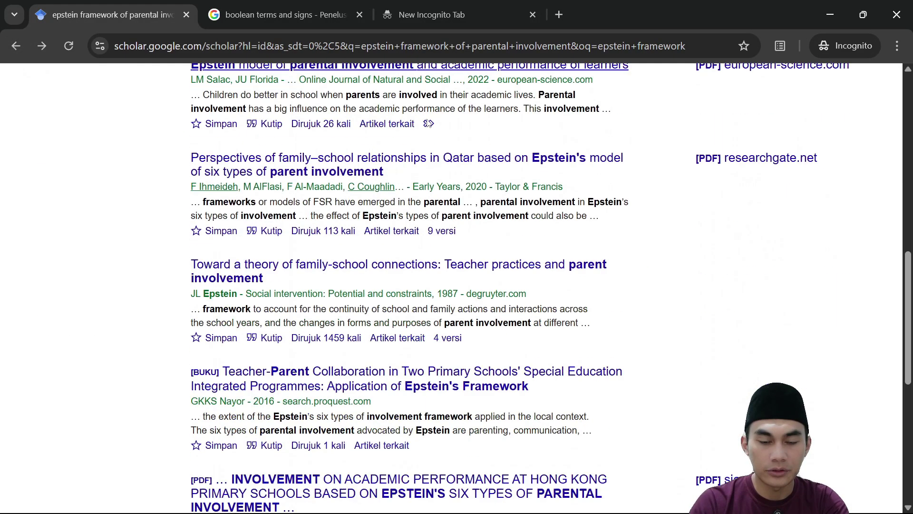
pyautogui.scroll(-5, 431, 259)
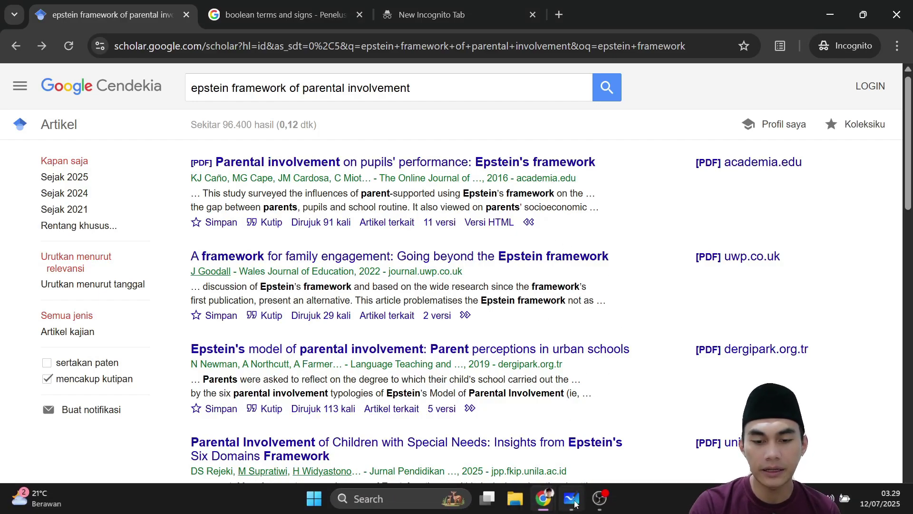
# Switch to Microsoft Whiteboard, read the Teknik 5 slide about citation chaining and return to Google Scholar.
pyautogui.click(573, 503)
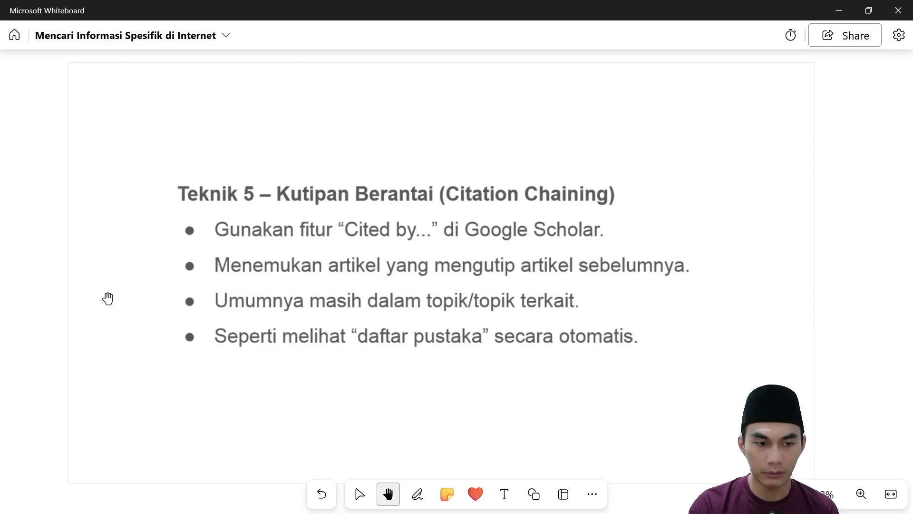
pyautogui.moveTo(151, 266); pyautogui.dragTo(158, 262)
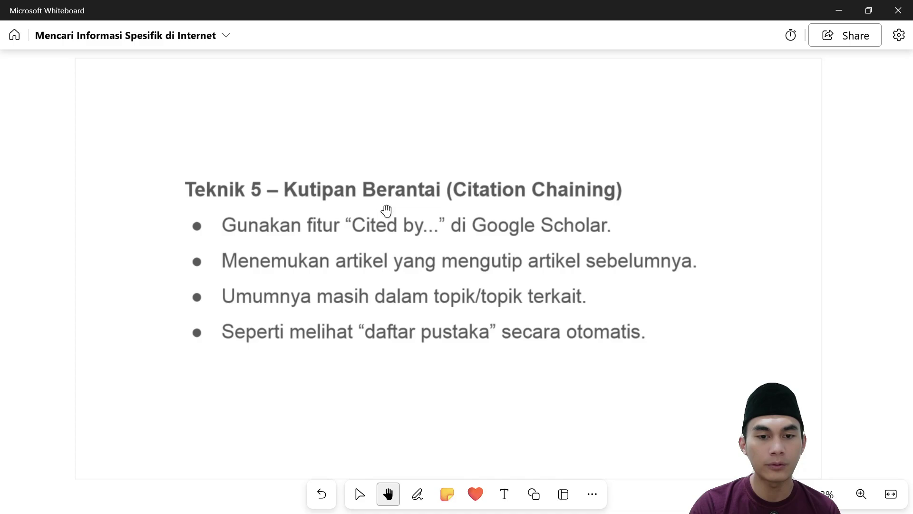
pyautogui.moveTo(444, 256); pyautogui.dragTo(400, 239)
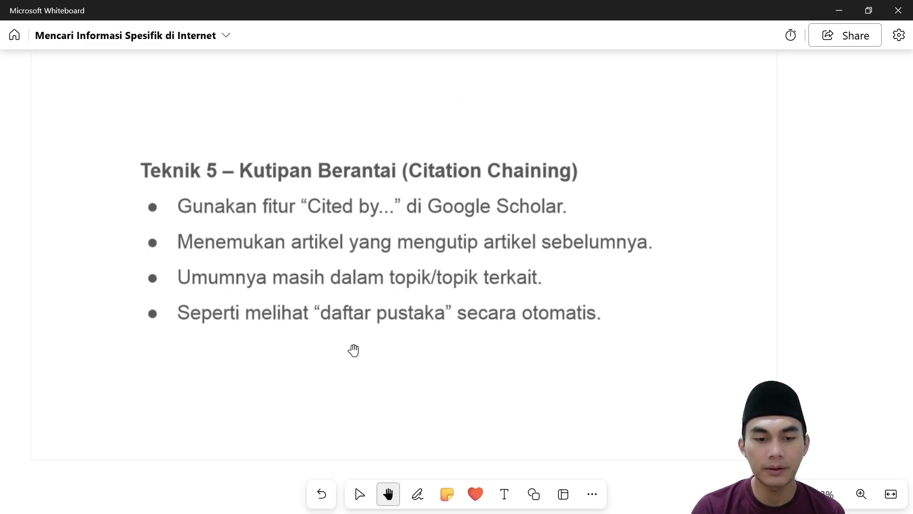
pyautogui.scroll(-1, 489, 338)
pyautogui.hscroll(1, 489, 338)
pyautogui.hotkey('alt', 'Tab')
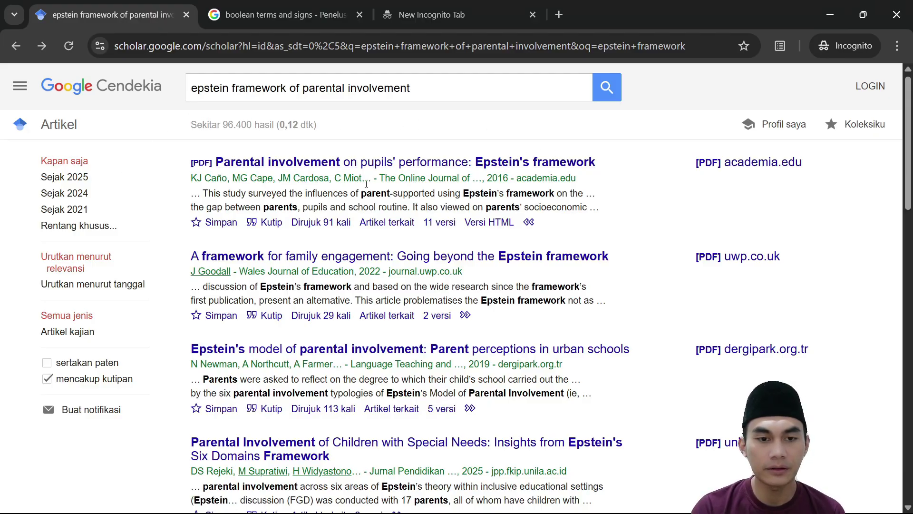
# Look through the articles citing "Parental involvement on pupils' performance: Epstein's framework" and return to the search results.
pyautogui.click(332, 226)
pyautogui.scroll(-10, 597, 192)
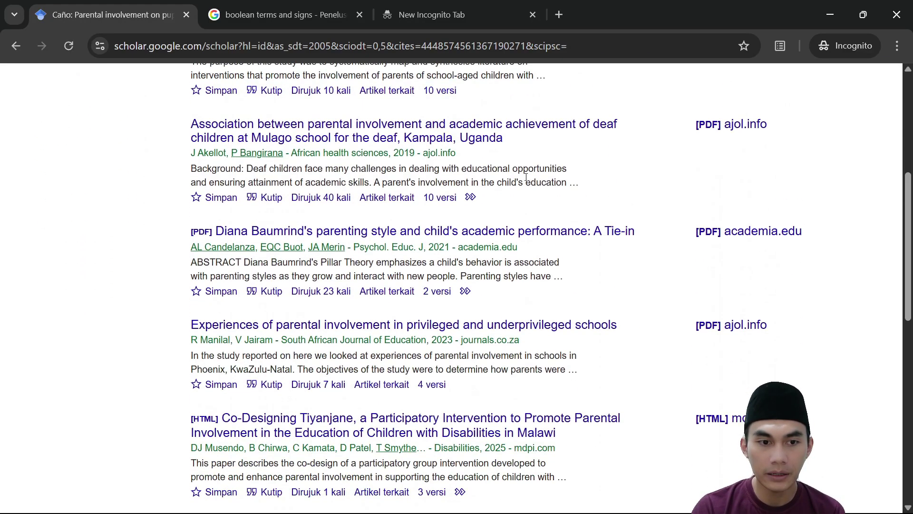
pyautogui.scroll(10, 495, 190)
pyautogui.scroll(-10, 503, 189)
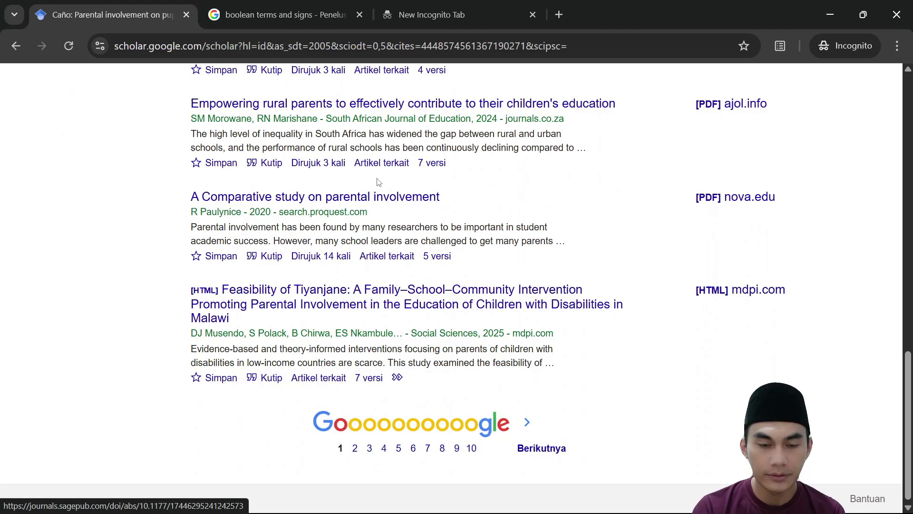
pyautogui.scroll(8, 504, 189)
pyautogui.hotkey('alt', 'Left')
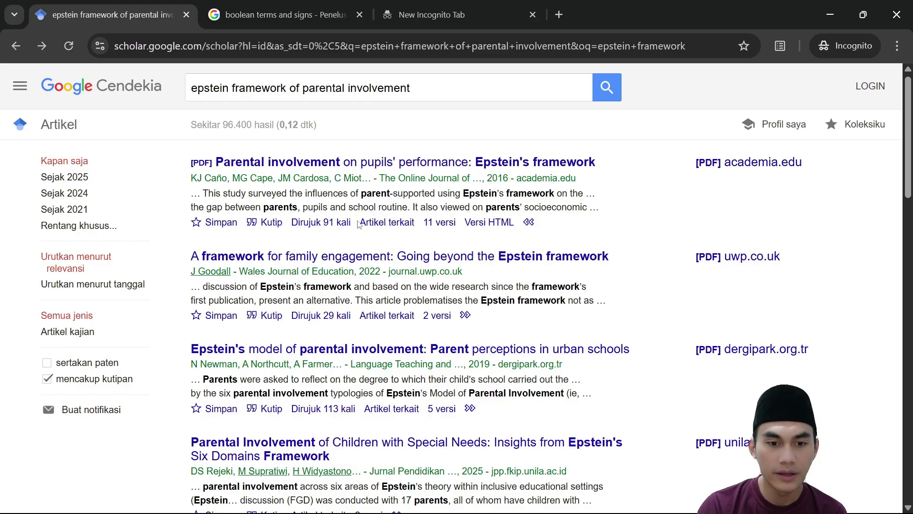
pyautogui.scroll(-10, 351, 272)
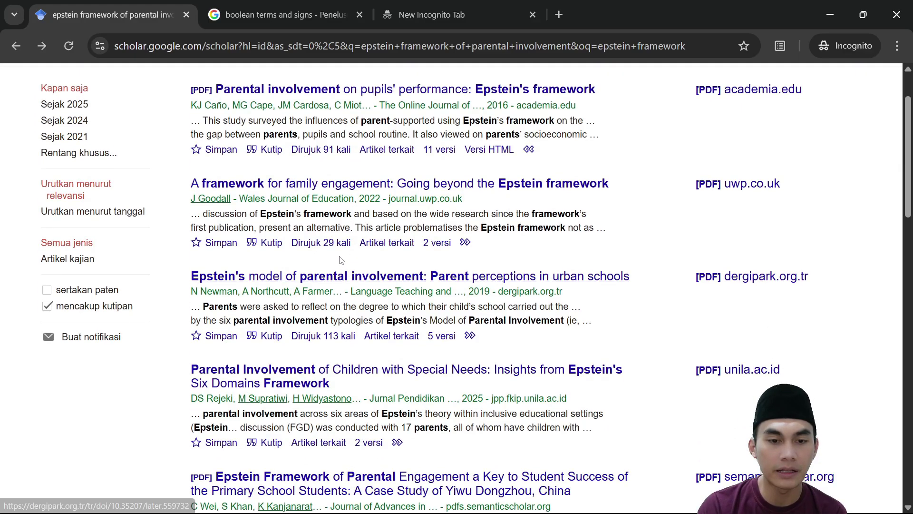